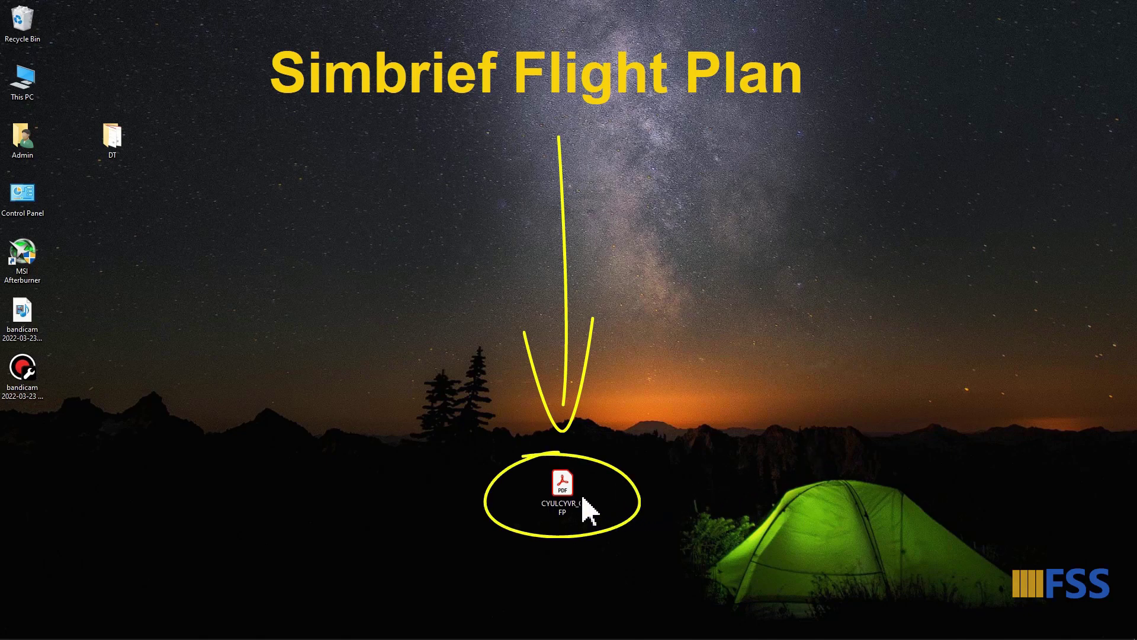
Step: Move the OFP PDF window aside and bring up the CDU's FS ACTIONS page
mouse_move(571, 492)
left_mouse_down()
mouse_move(553, 396)
mouse_move(583, 238)
mouse_move(569, 243)
left_mouse_up()
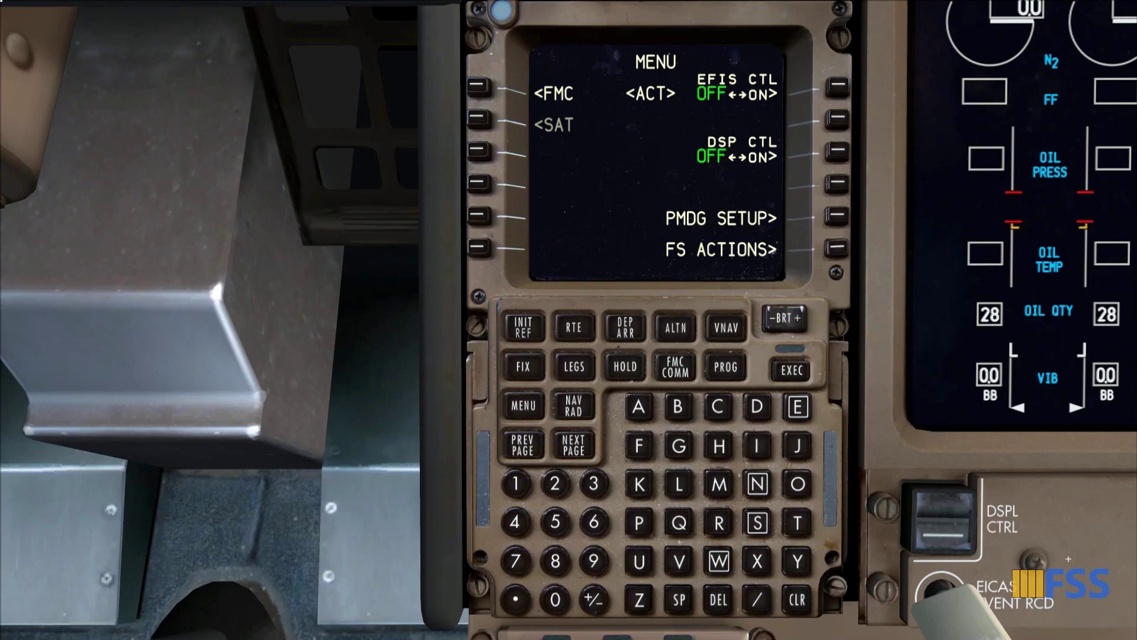
left_click(837, 248)
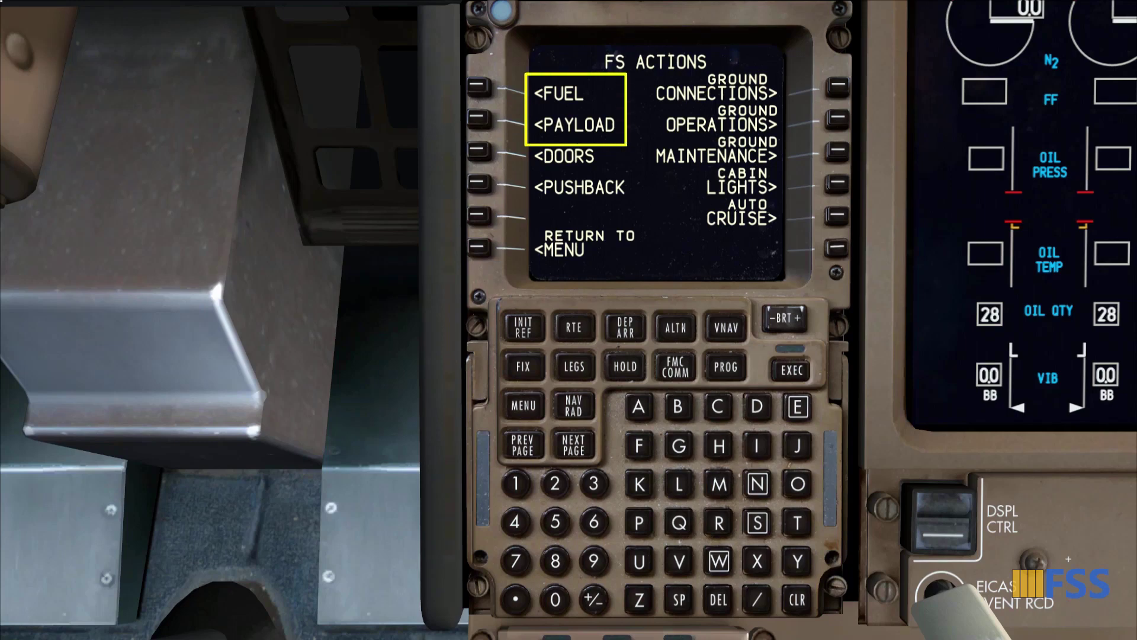
Step: Open the FUEL loading page from FS ACTIONS
left_click(485, 90)
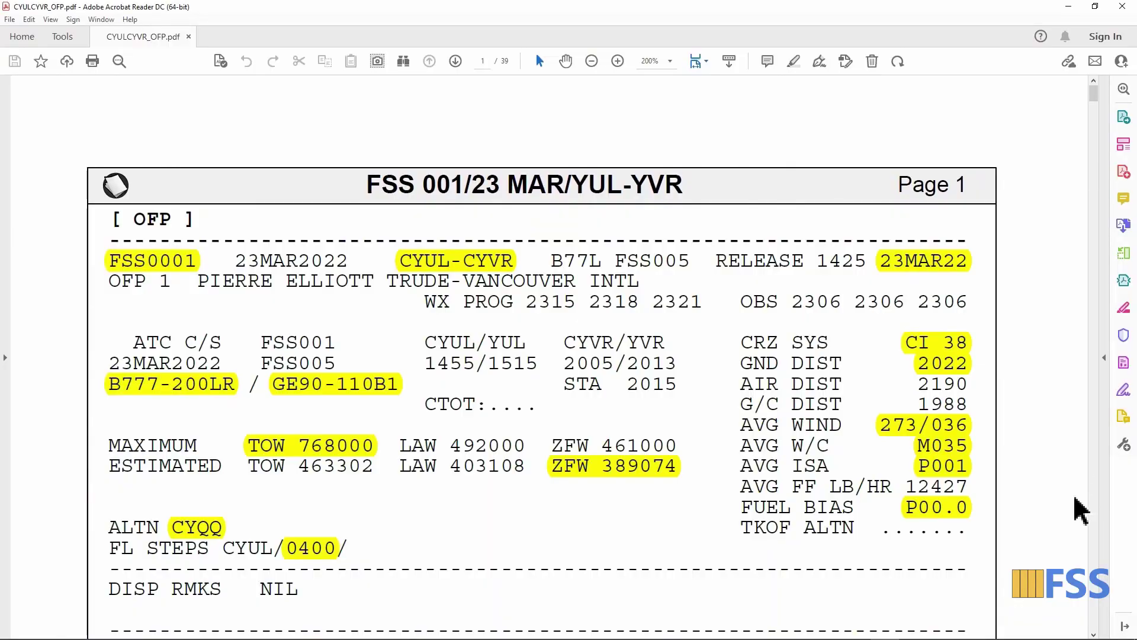
Step: Scroll the OFP to the PLANNED FUEL section showing block fuel 75628
scroll(1079, 510, "down", 5)
scroll(1079, 509, "down", 7)
scroll(1079, 509, "down", 4)
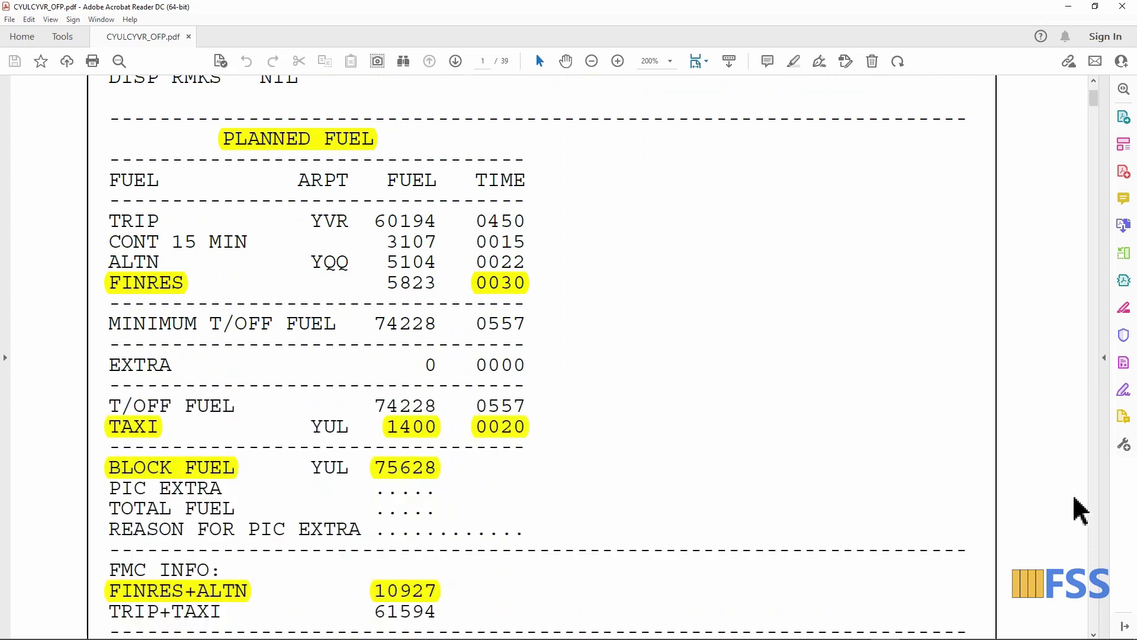
scroll(1079, 509, "down", 1)
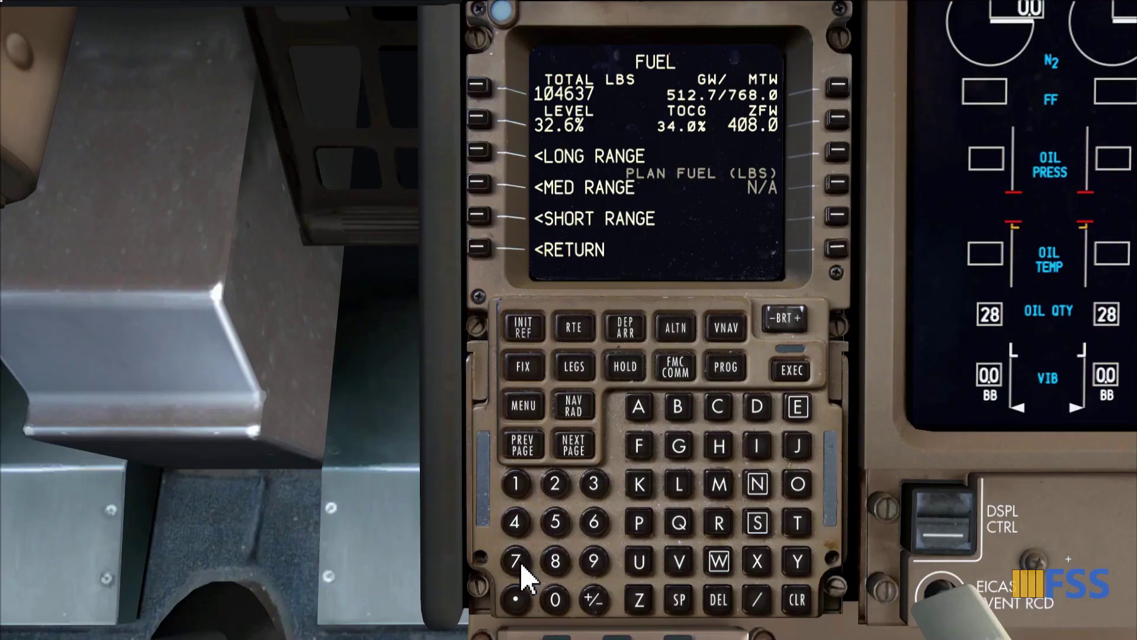
Step: Load 75700 as total fuel (reading 75691 lbs) and return to FS ACTIONS
left_click(554, 522)
left_click(519, 561)
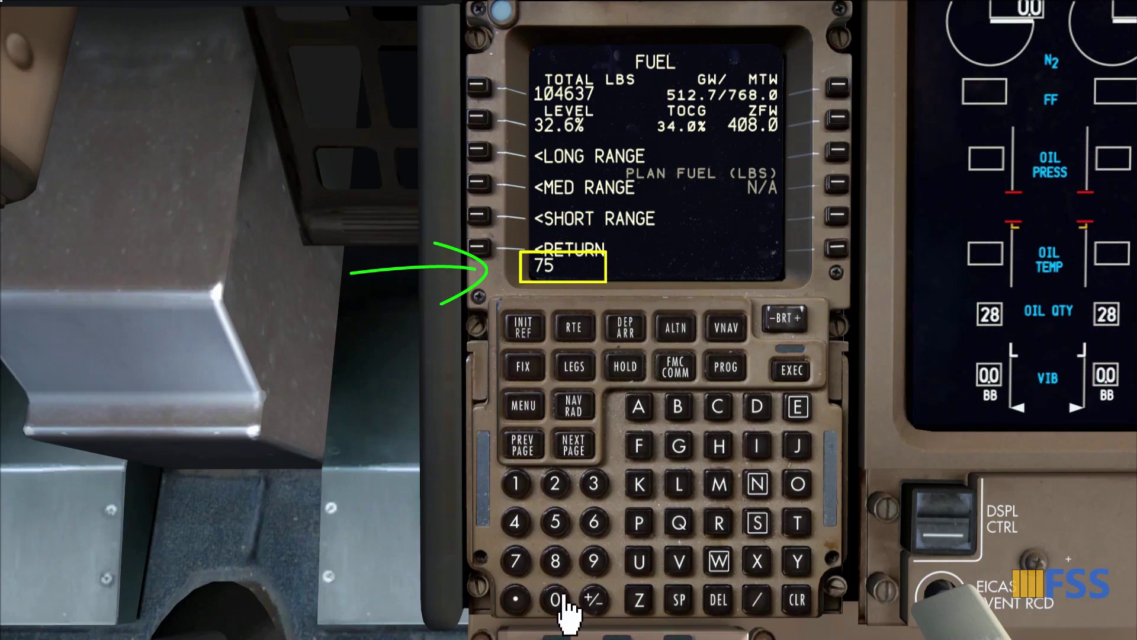
left_click(555, 600)
left_click(556, 600)
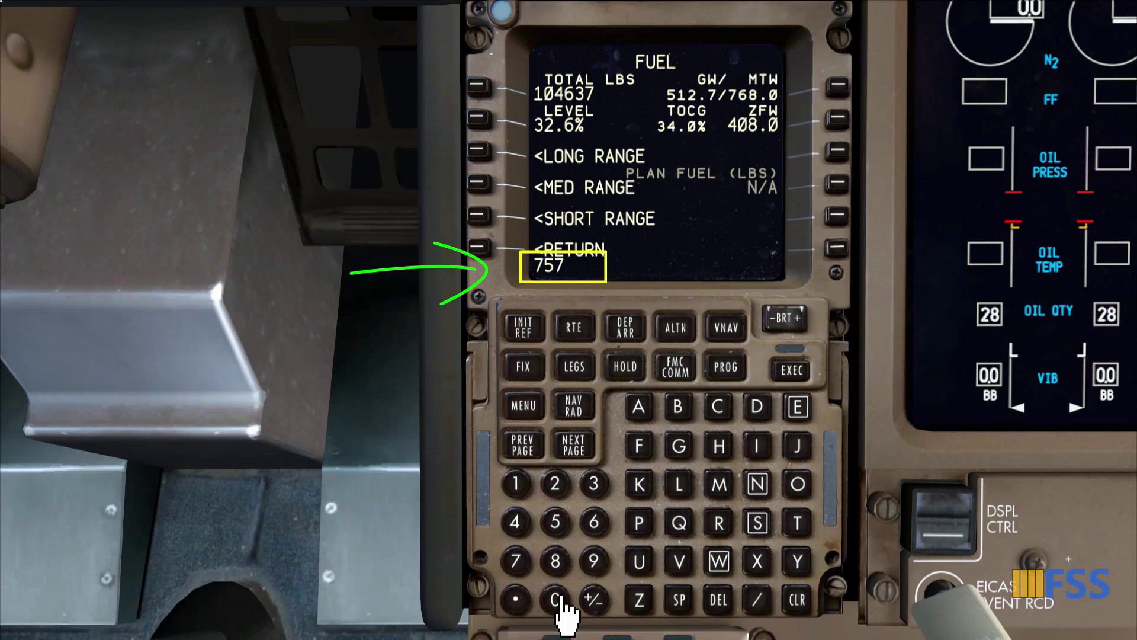
left_click(484, 90)
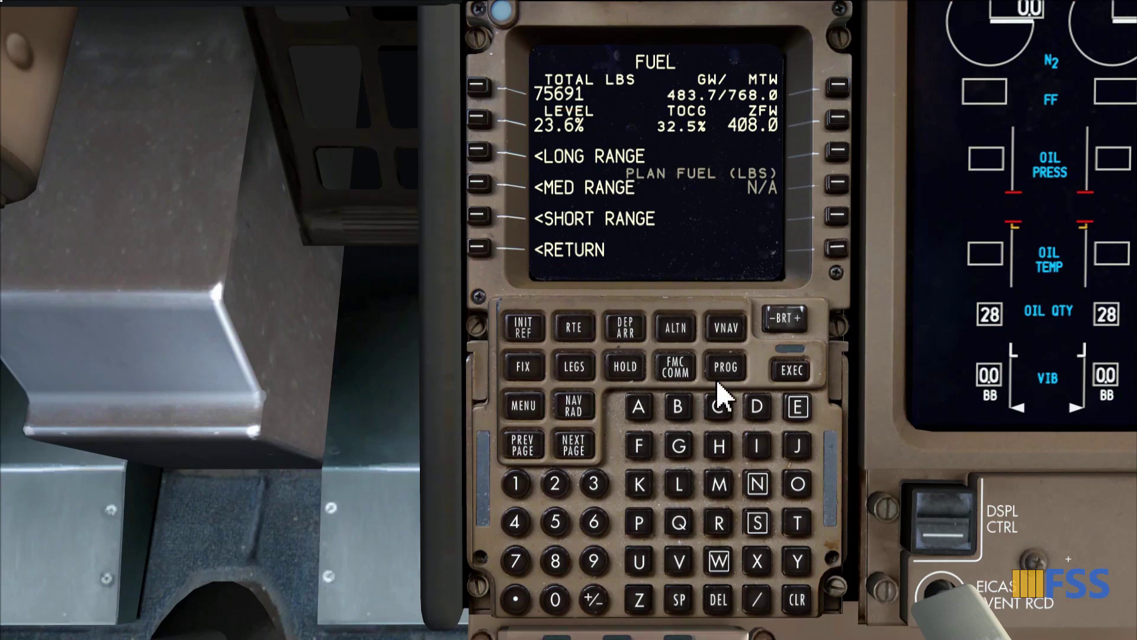
left_click(482, 248)
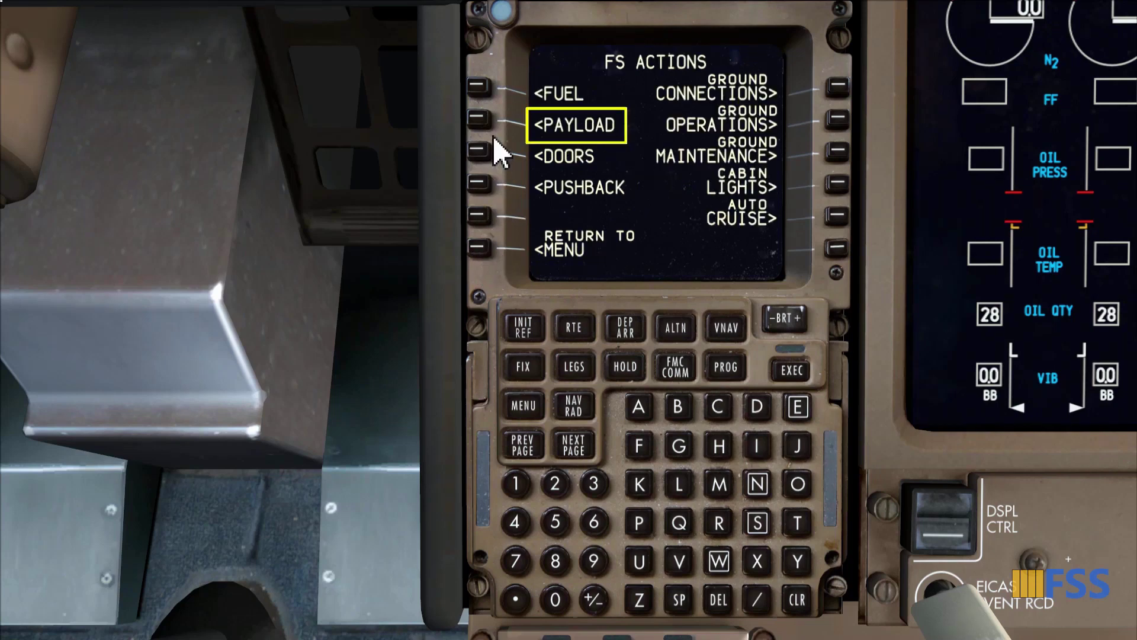
Step: Open the PAYLOAD page and bring OFP page 1 back to compare ZFW 389074
left_click(483, 121)
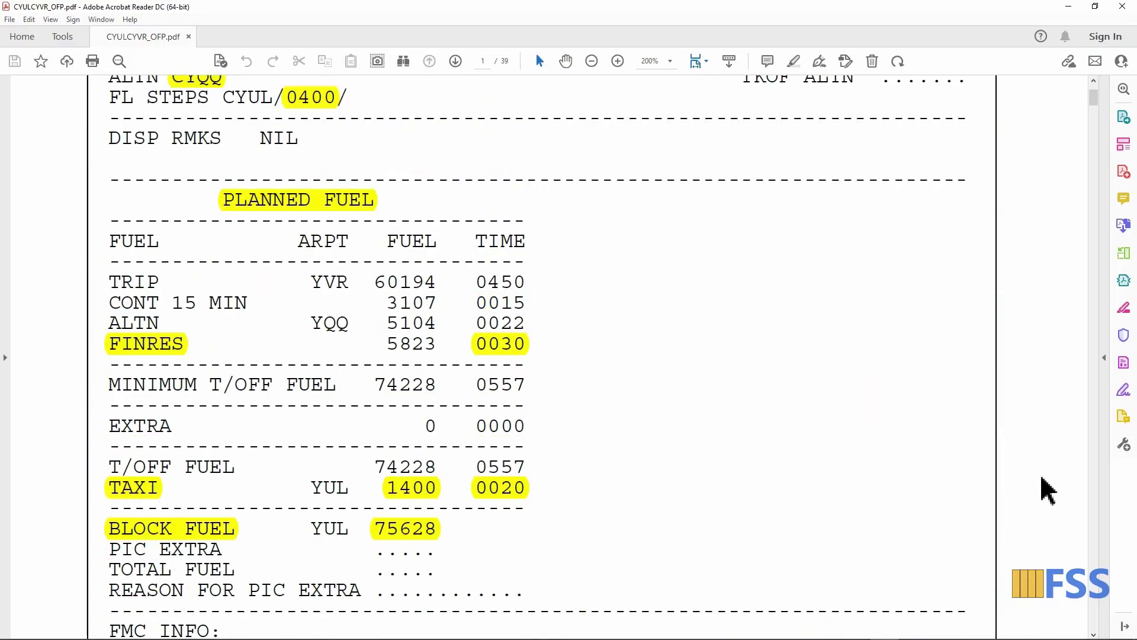
scroll(1047, 488, "up", 8)
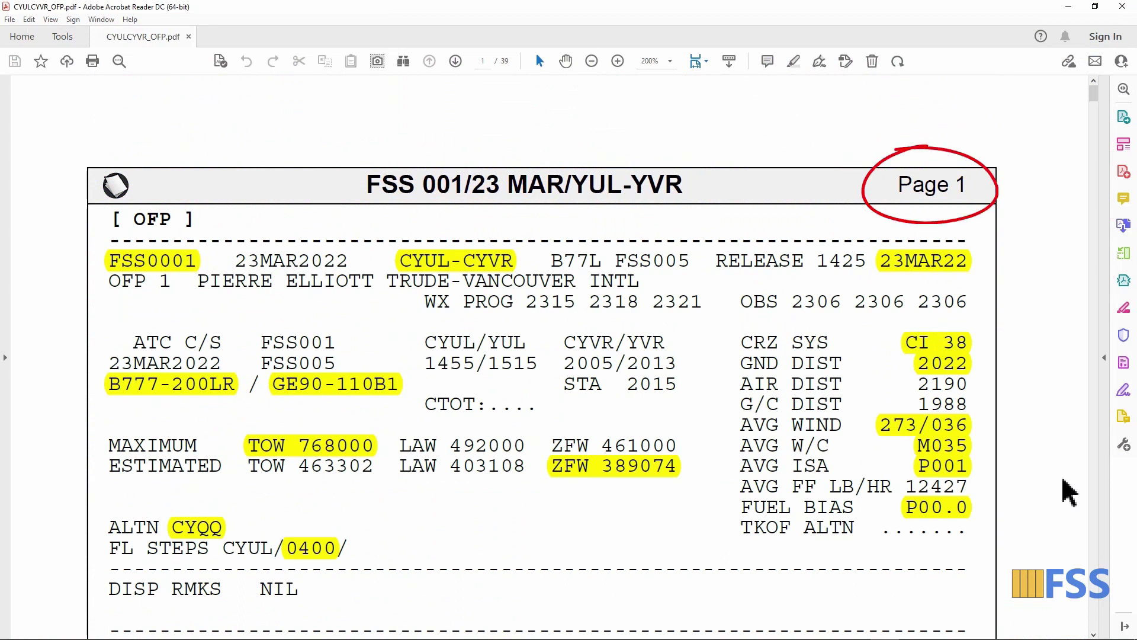
scroll(1069, 492, "down", 3)
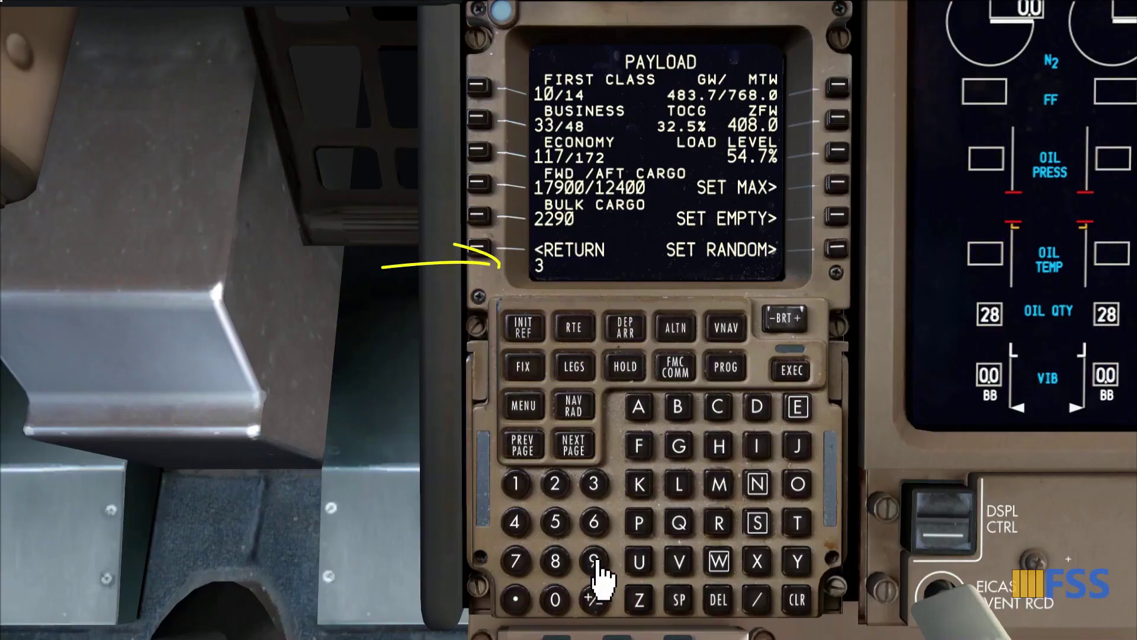
type("89")
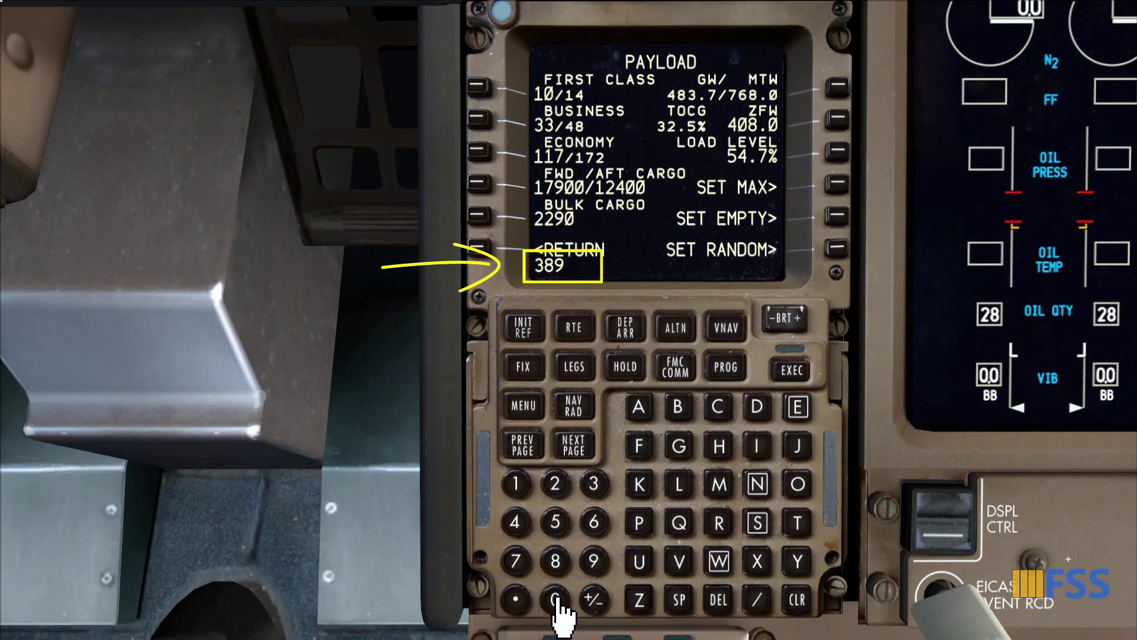
Step: Enter 389.1 as the zero fuel weight on the PAYLOAD page
left_click(516, 605)
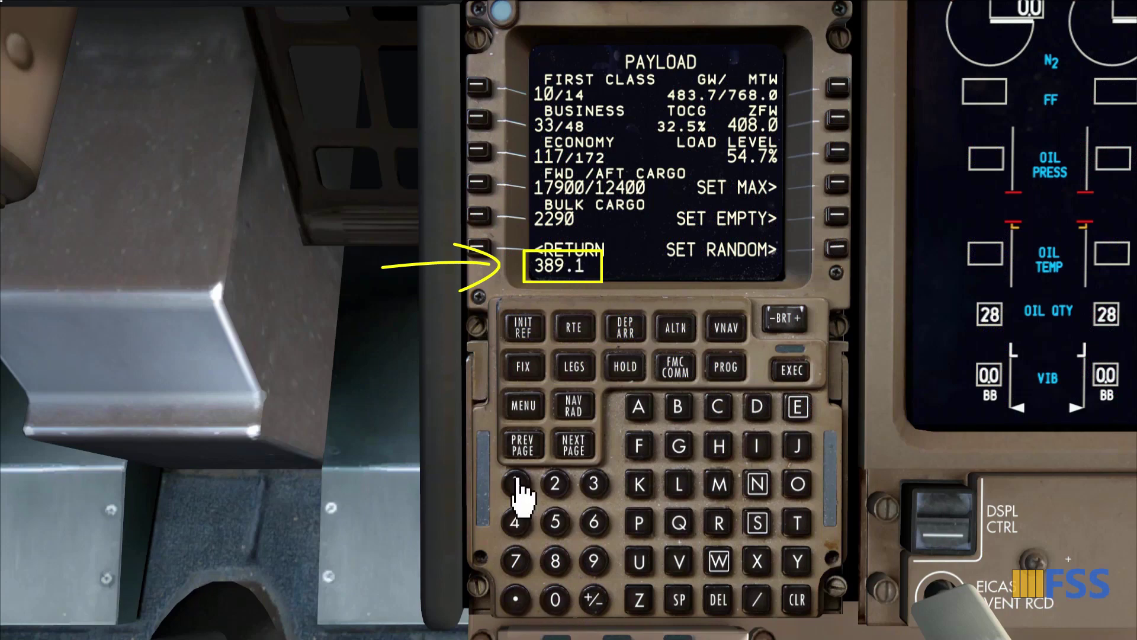
left_click(517, 484)
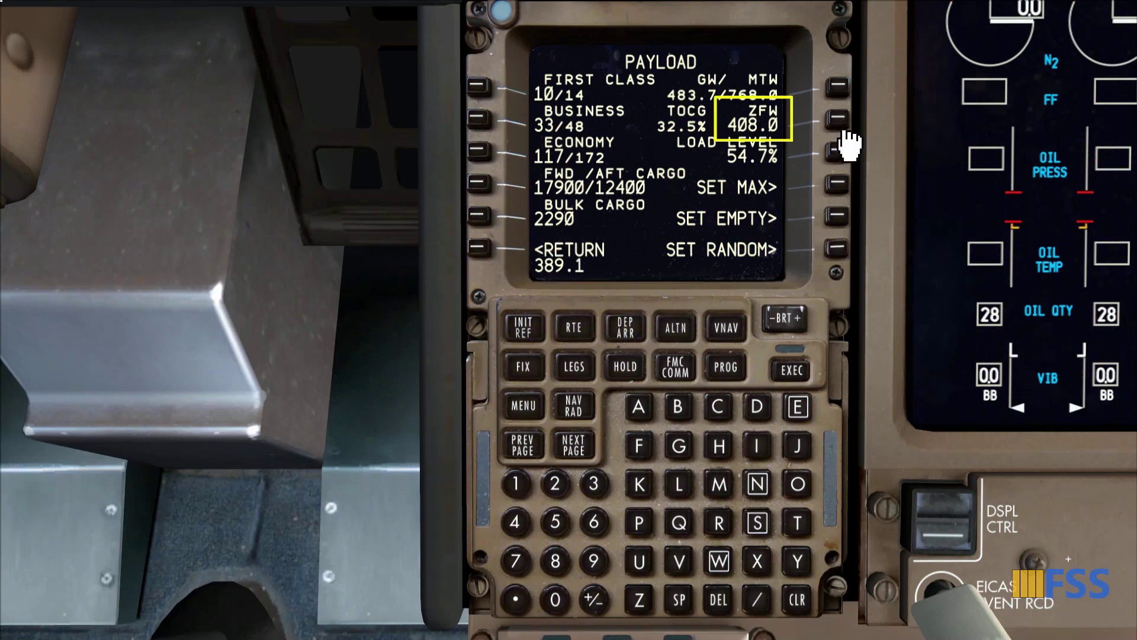
left_click(845, 124)
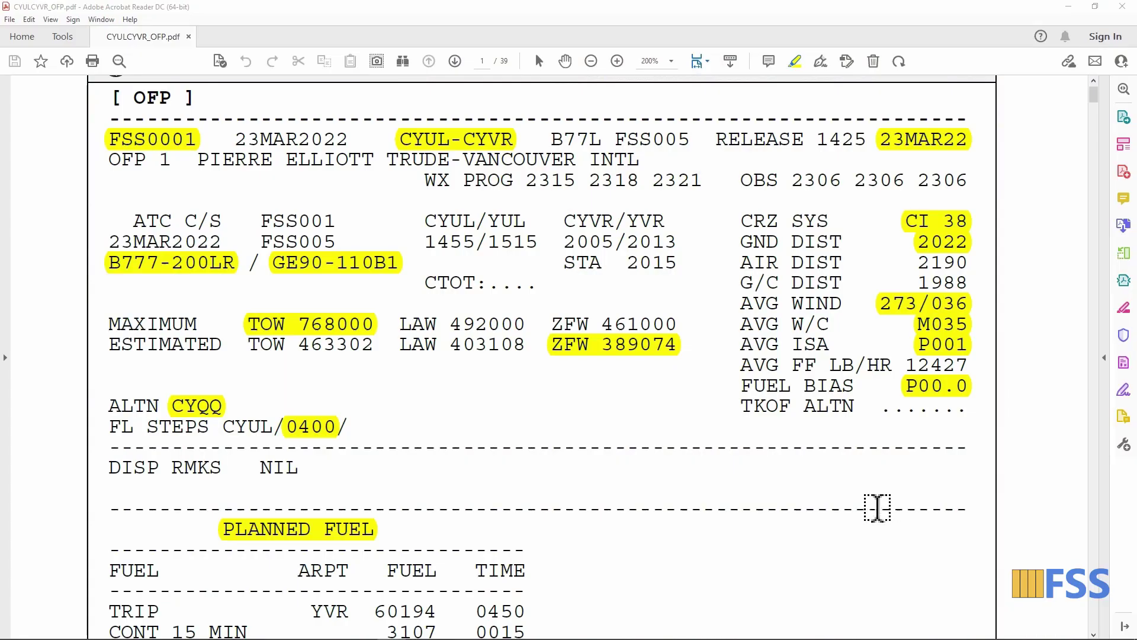
Step: Highlight the estimated TOW 463302 in the OFP and scroll to the taxi fuel line
left_click_drag(247, 344, 374, 343)
scroll(594, 456, "down", 10)
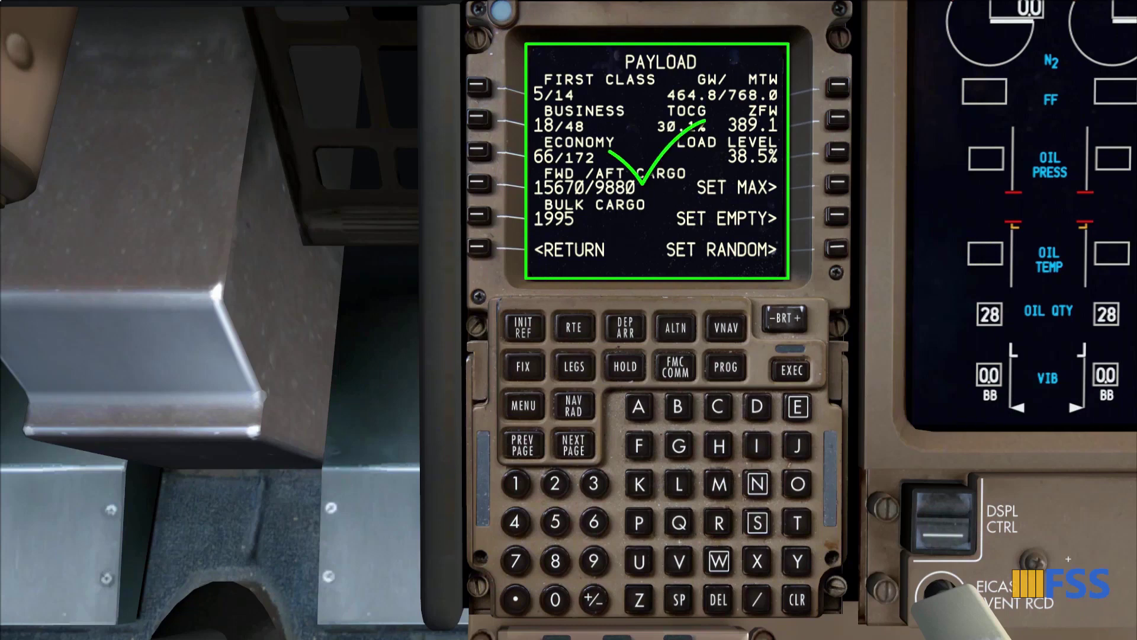
Step: Open the FMC IDENT page from the CDU main menu
left_click(526, 409)
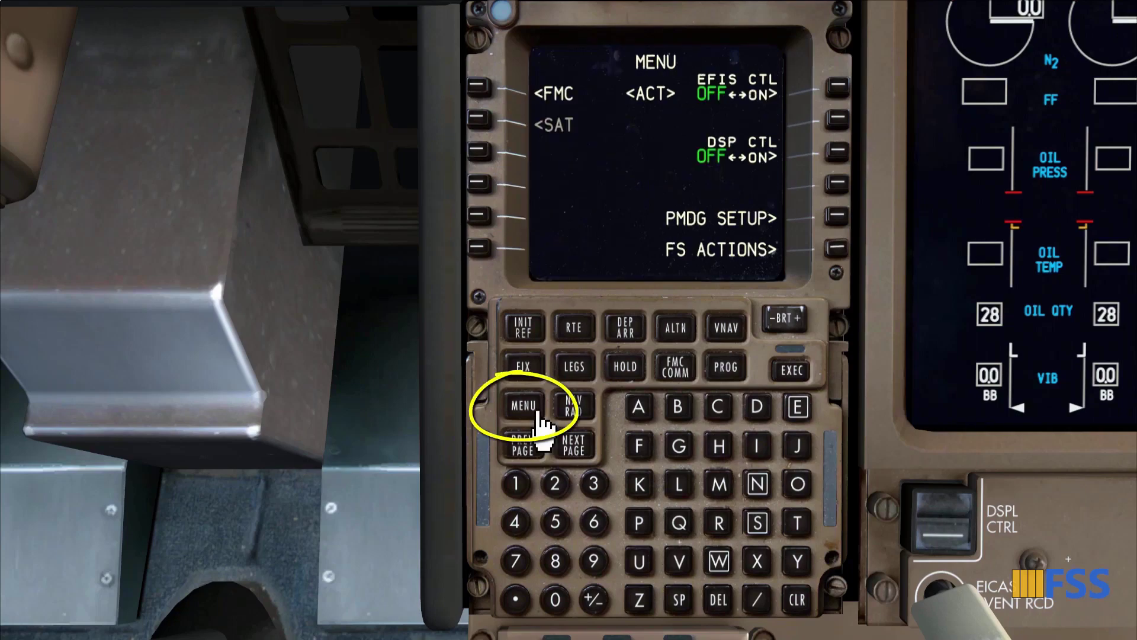
left_click(481, 89)
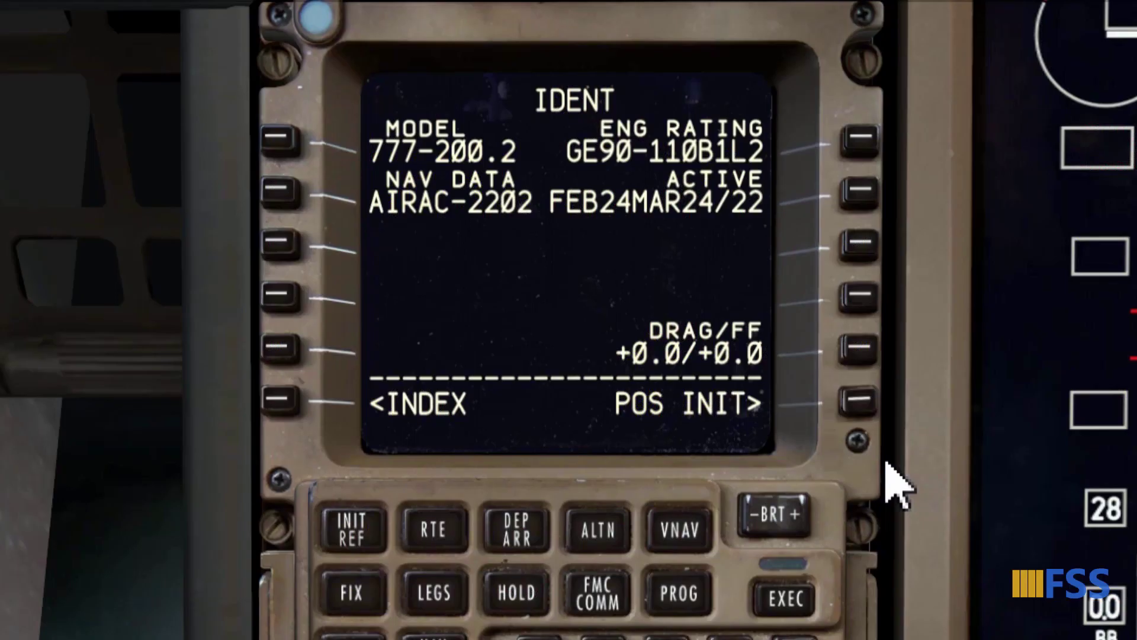
Step: Set CYUL as the reference airport on the POS INIT page
left_click(864, 407)
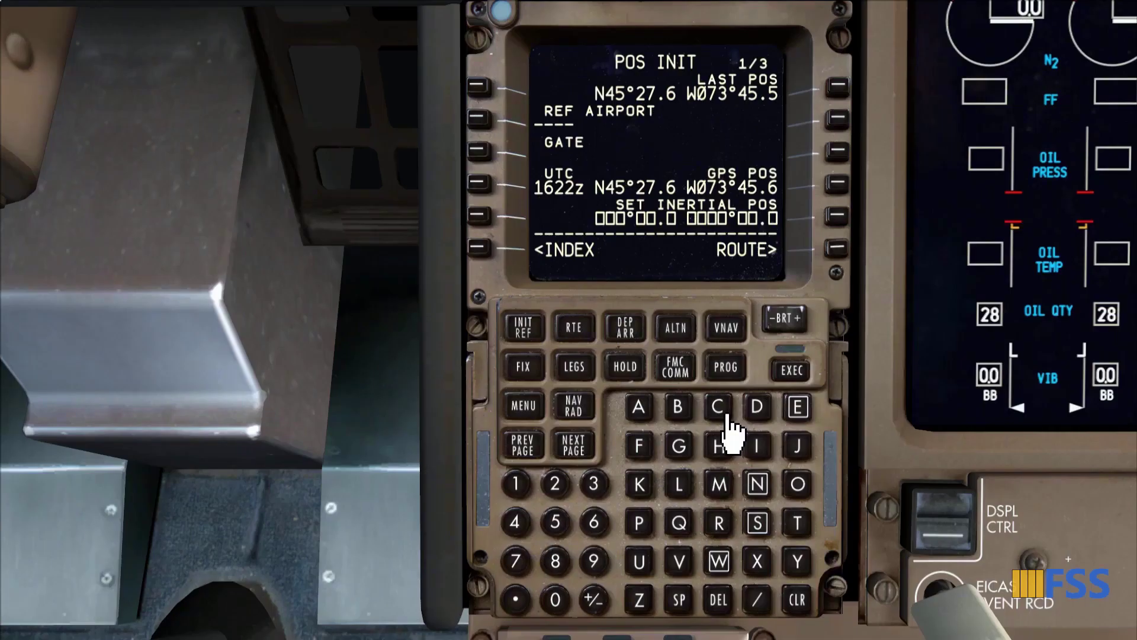
left_click(717, 407)
left_click(639, 562)
left_click(679, 487)
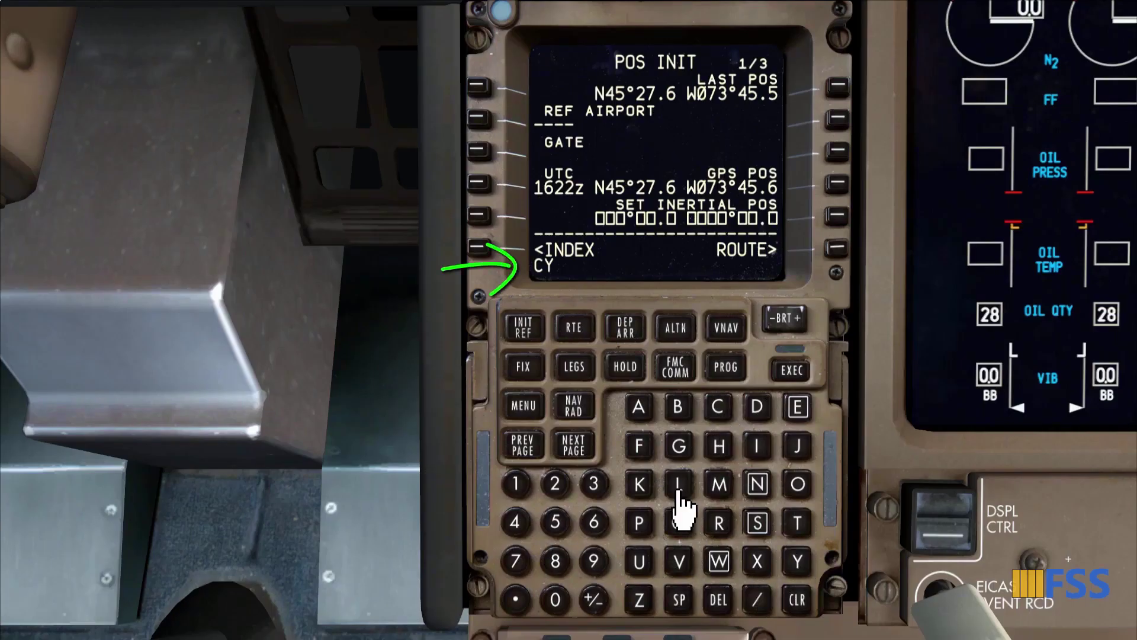
left_click(478, 121)
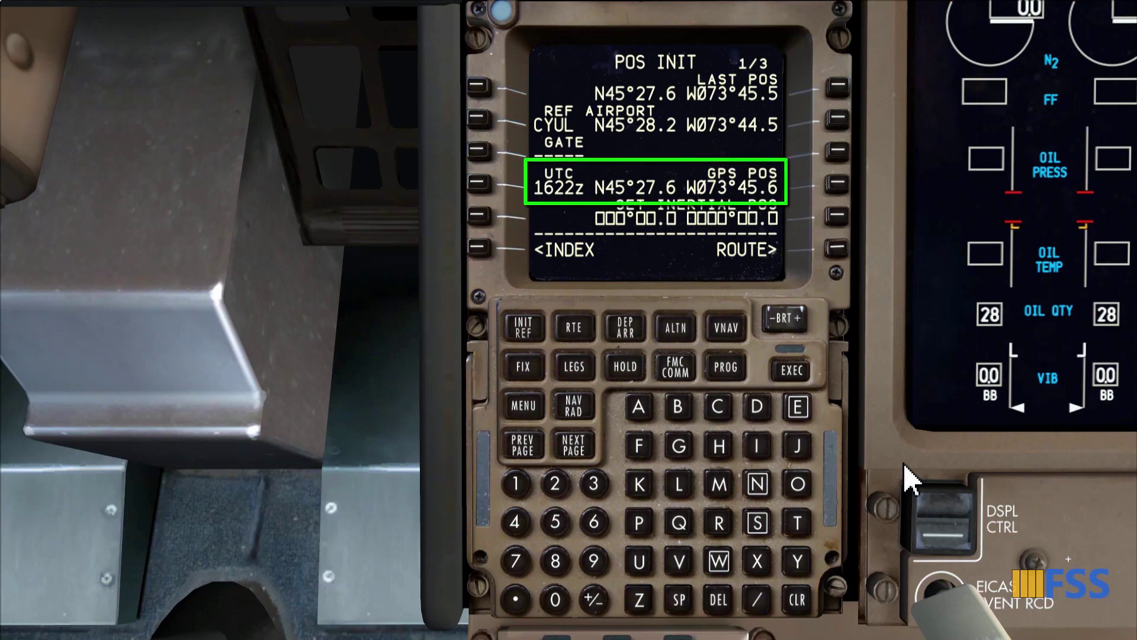
Step: Set the inertial position to the GPS fix N45°27.5 W073°45.4 and return to MENU
left_click(839, 185)
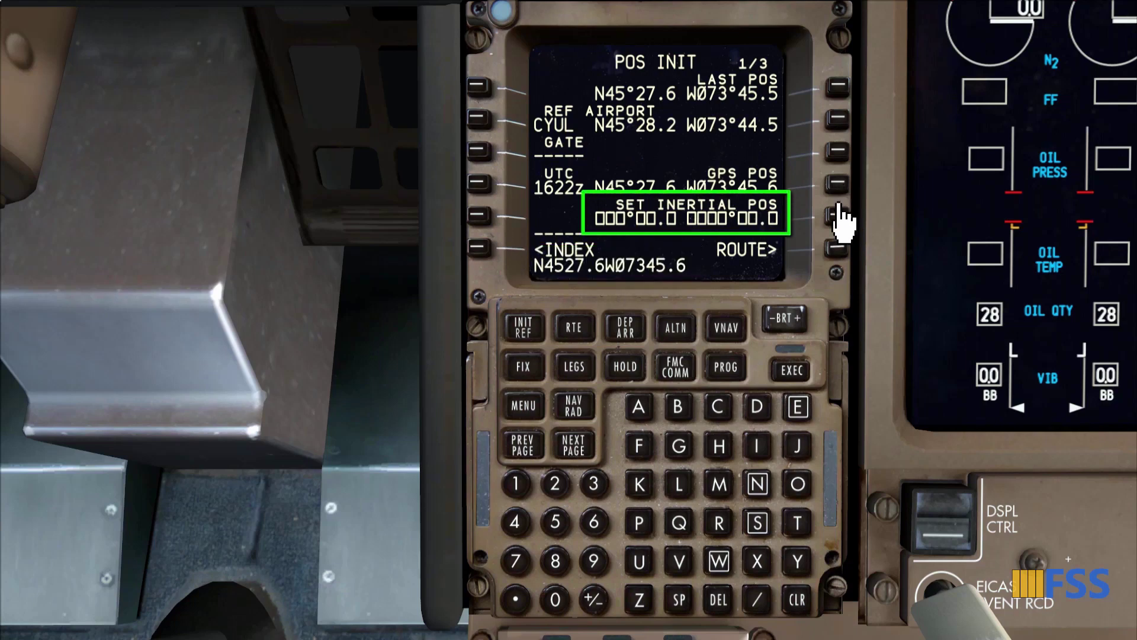
left_click(838, 215)
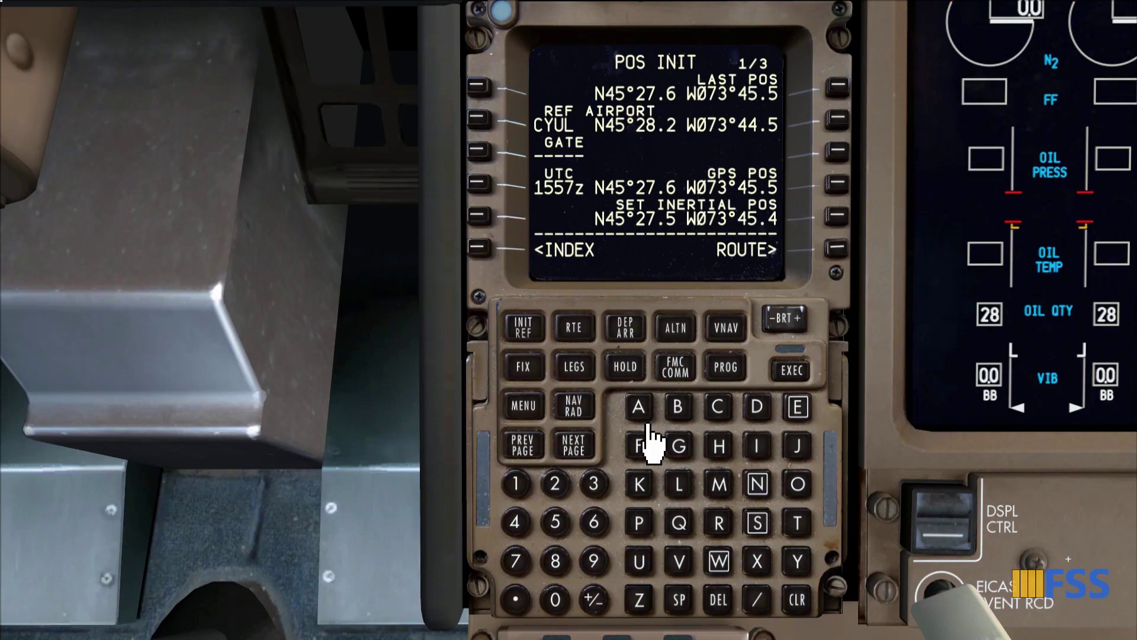
left_click(536, 411)
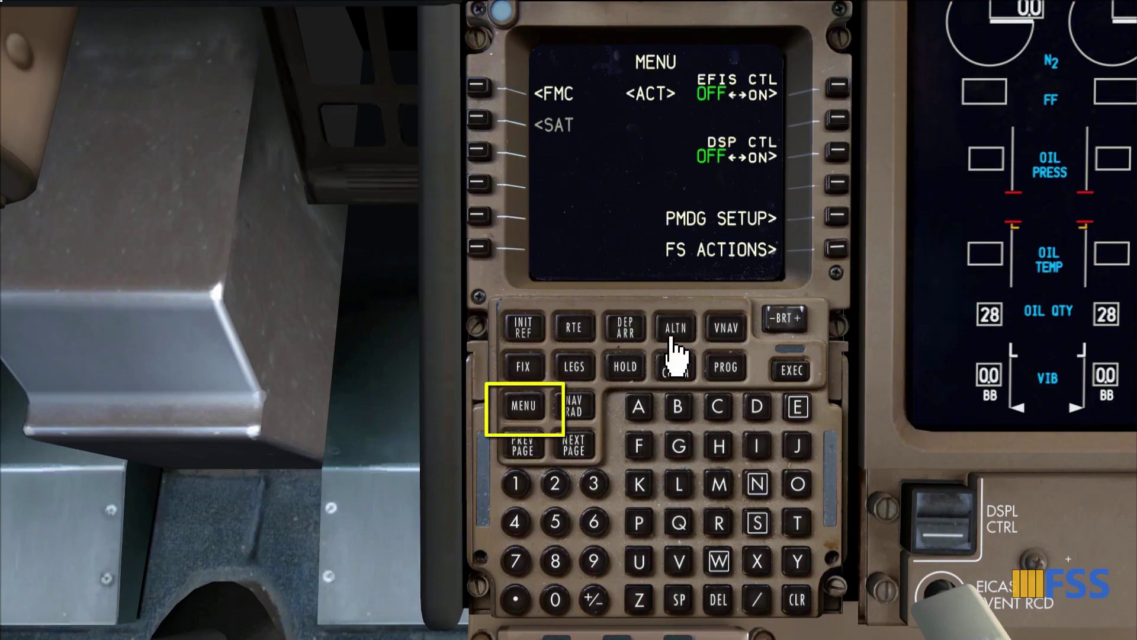
Step: Check the IRS alignment options under PMDG SETUP > OPTIONS > SIMULATION
left_click(848, 228)
left_click(487, 119)
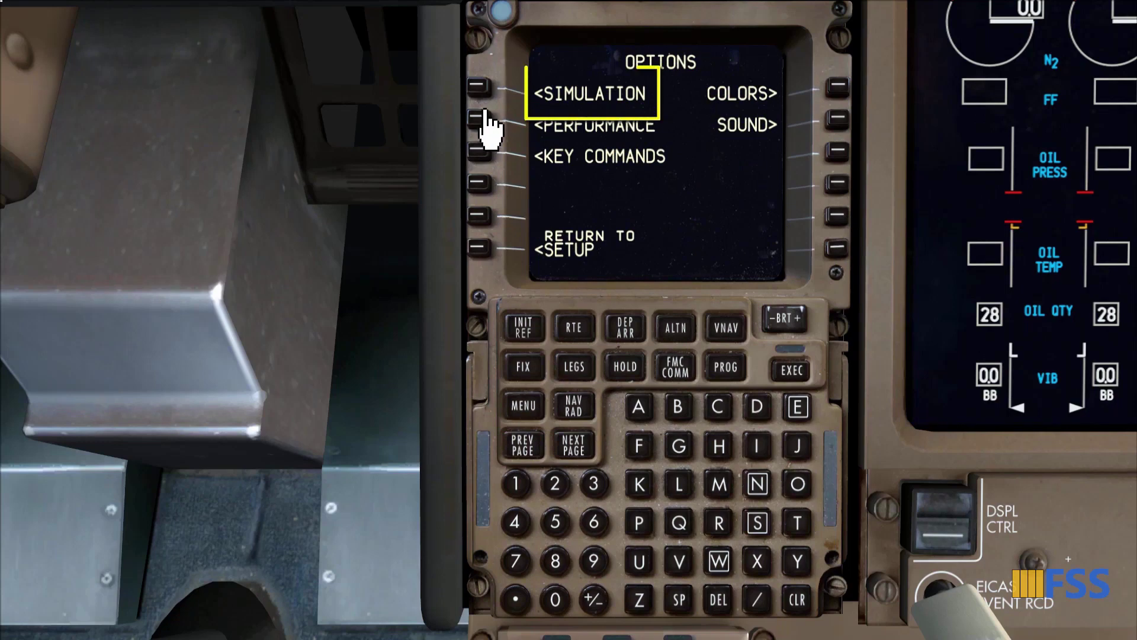
left_click(482, 89)
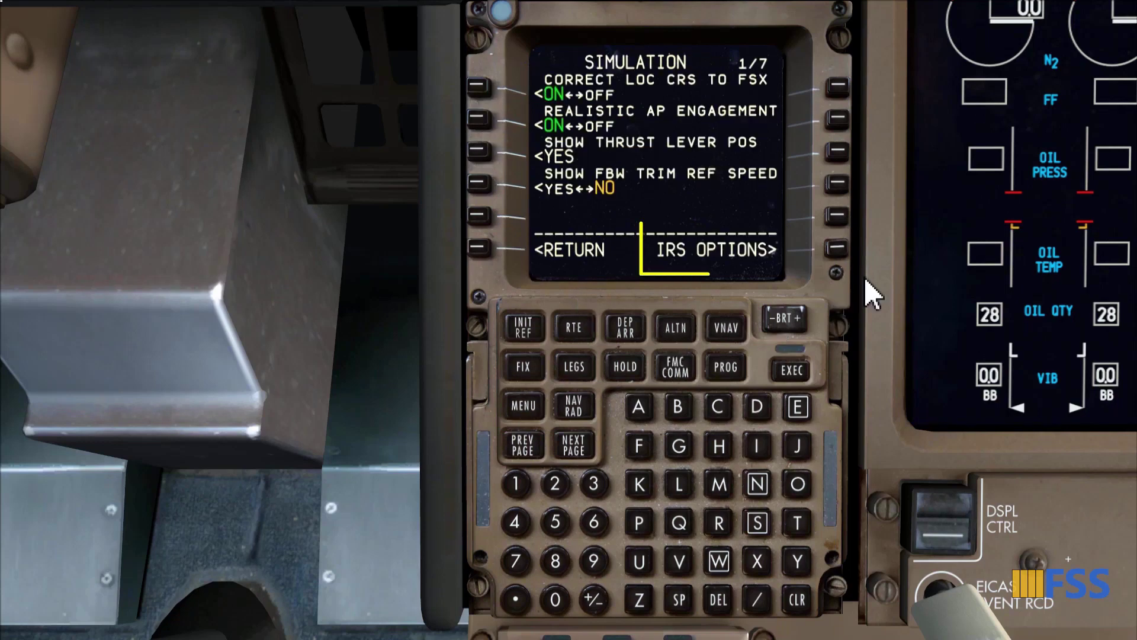
left_click(845, 257)
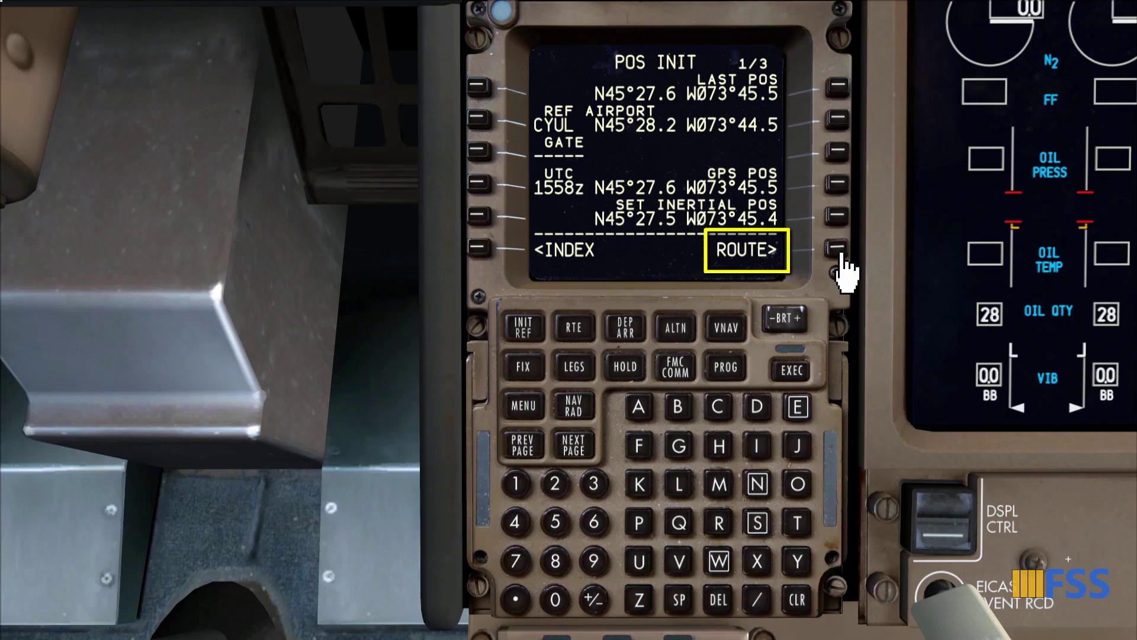
Step: Open the empty RTE 1 page from POS INIT and scroll the OFP to its page-2 routing
left_click(838, 248)
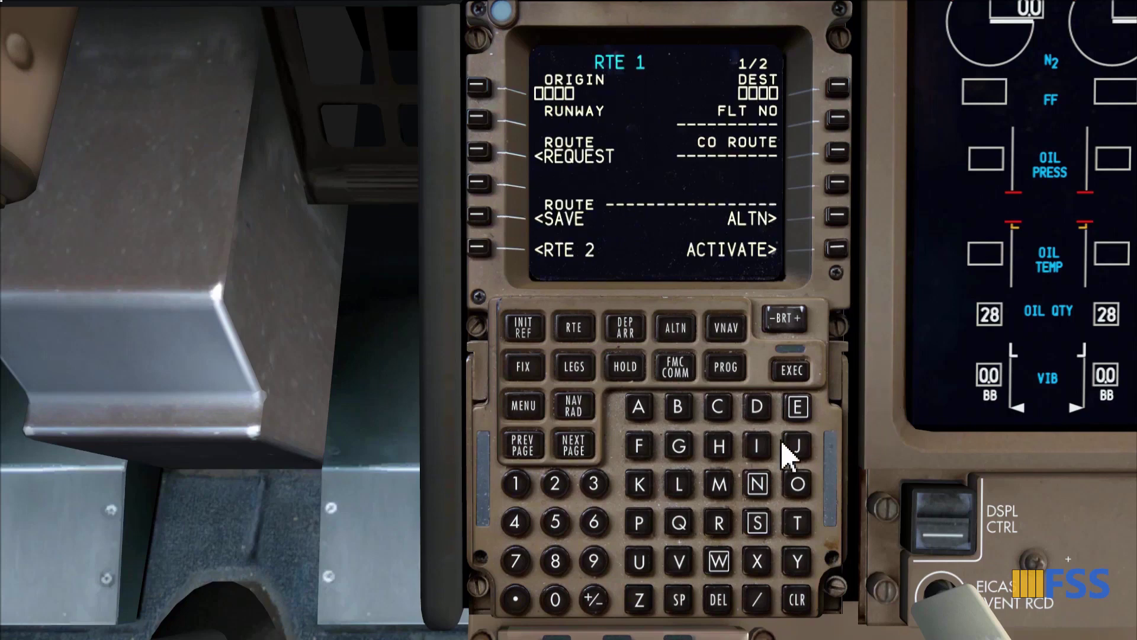
scroll(794, 472, "down", 2)
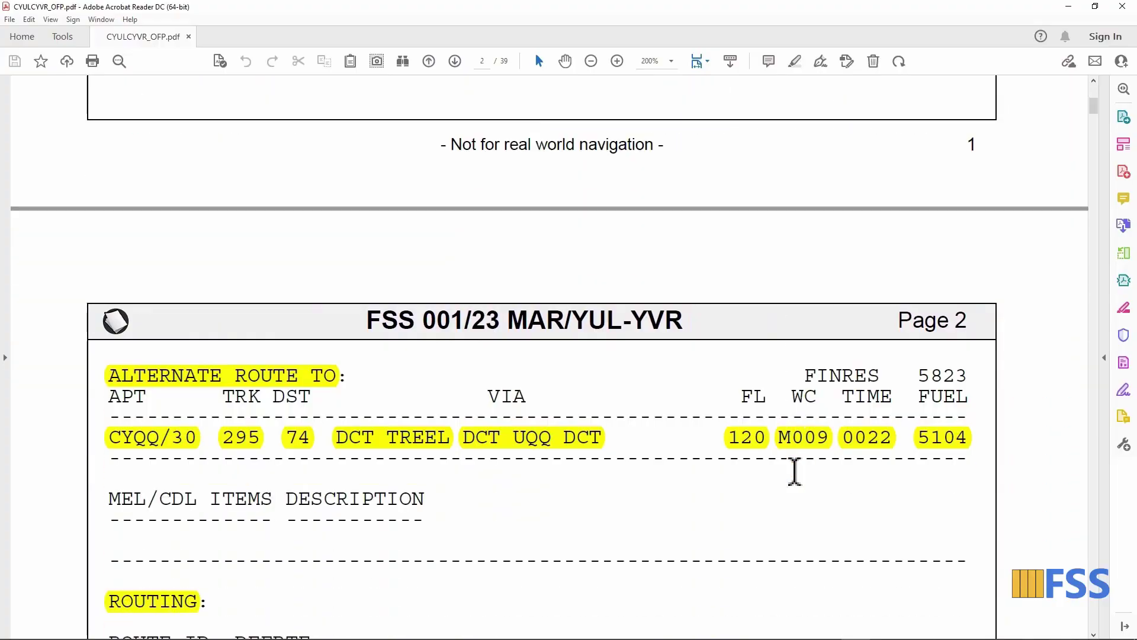
scroll(794, 472, "down", 5)
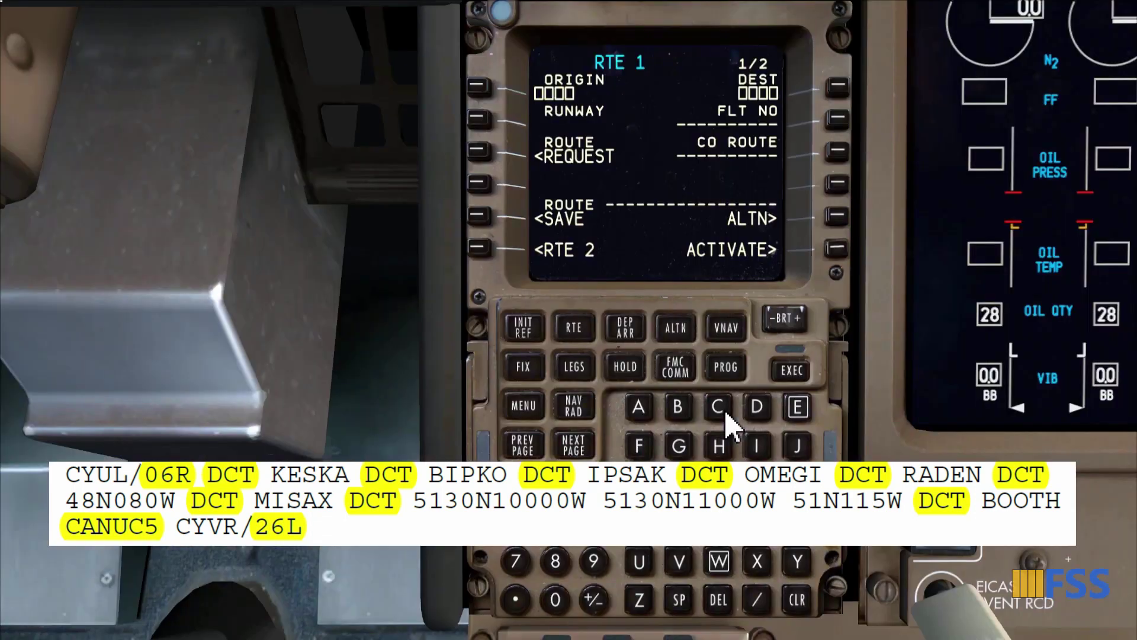
Step: Enter CYUL as the origin and CYVR as the destination on RTE 1
left_click(718, 407)
type("YUL")
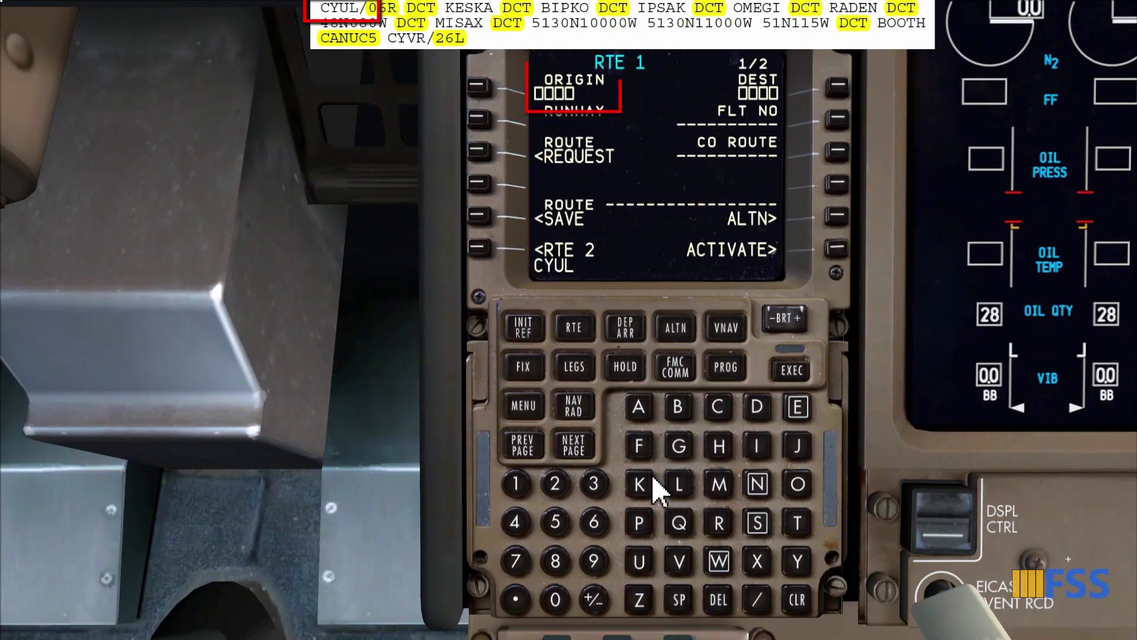
left_click(479, 88)
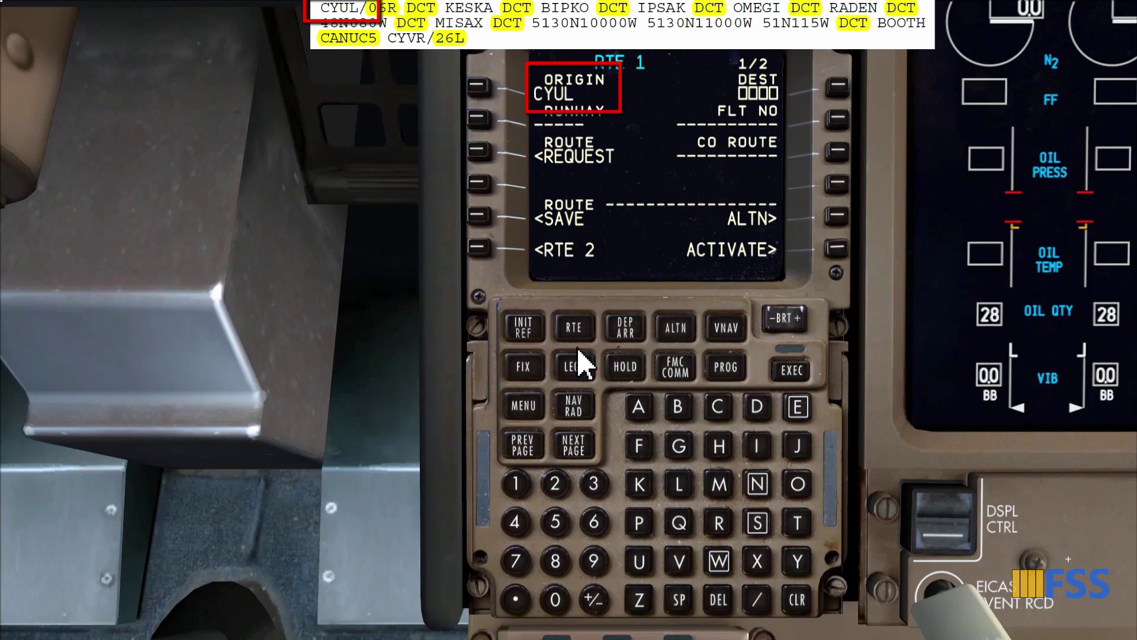
left_click(717, 408)
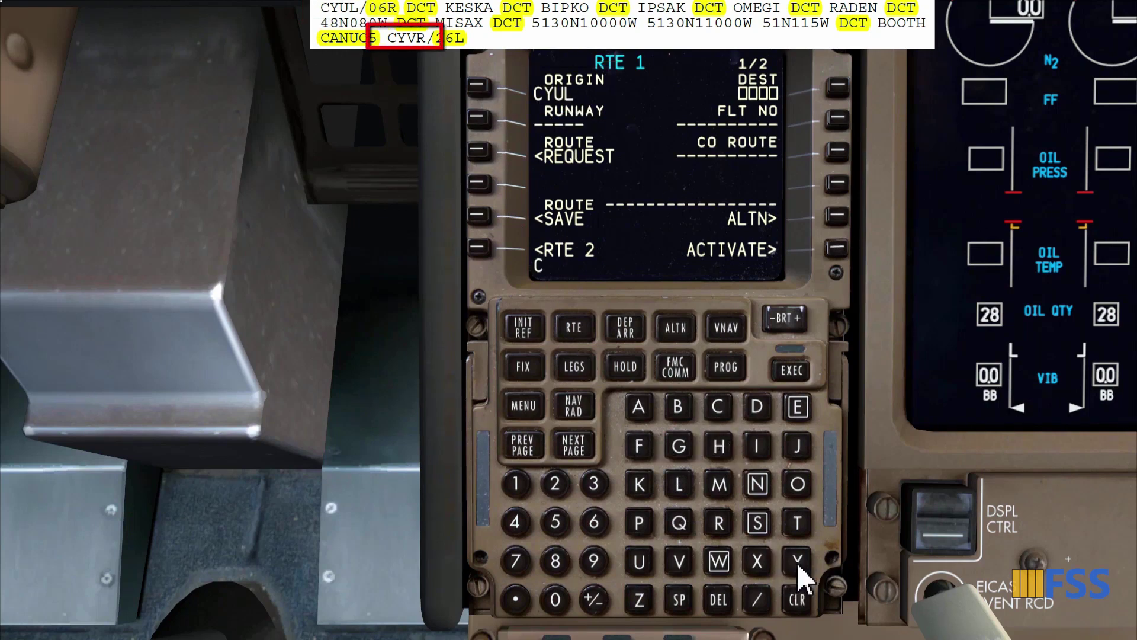
left_click(679, 560)
left_click(719, 523)
left_click(839, 88)
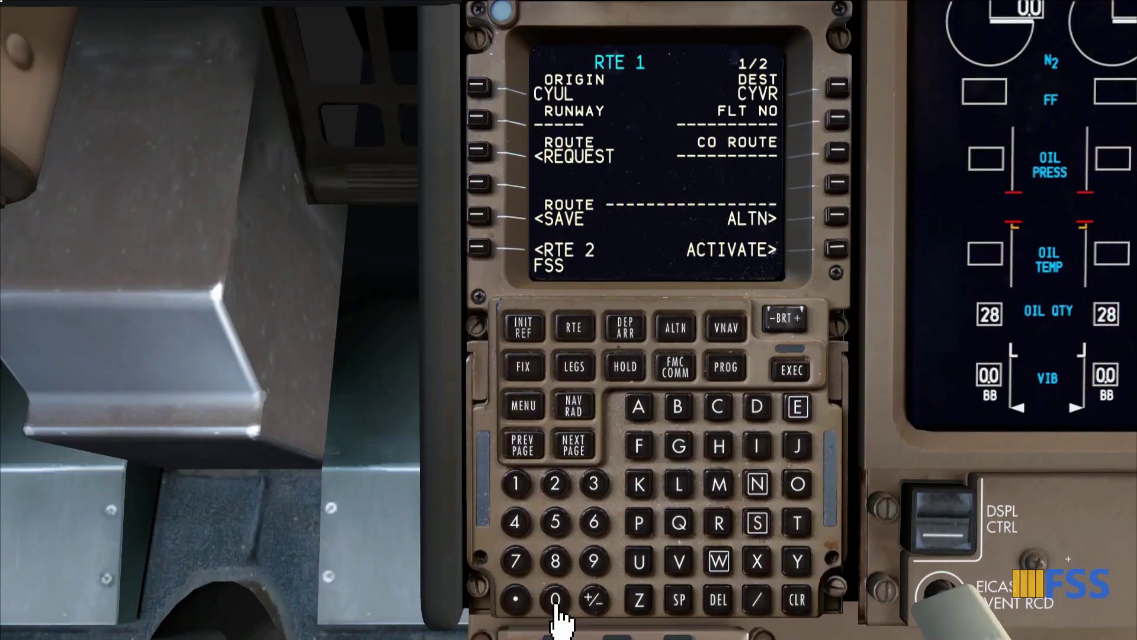
Step: Enter flight number FSS001 and key 06R for the departure runway
left_click(554, 601)
left_click(554, 601)
left_click(515, 485)
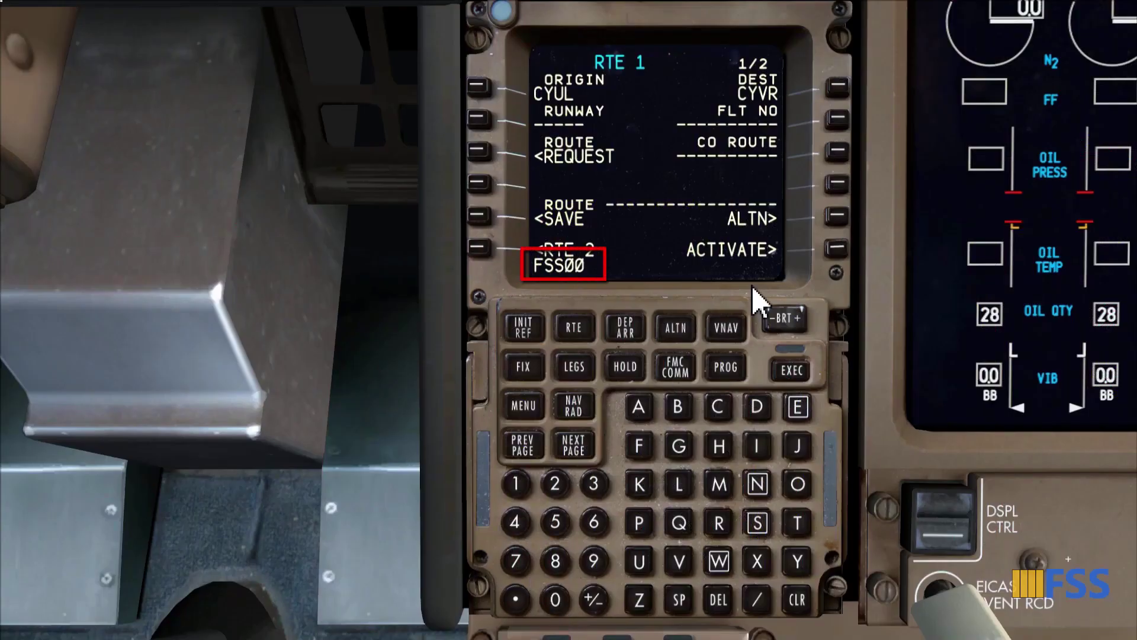
left_click(846, 126)
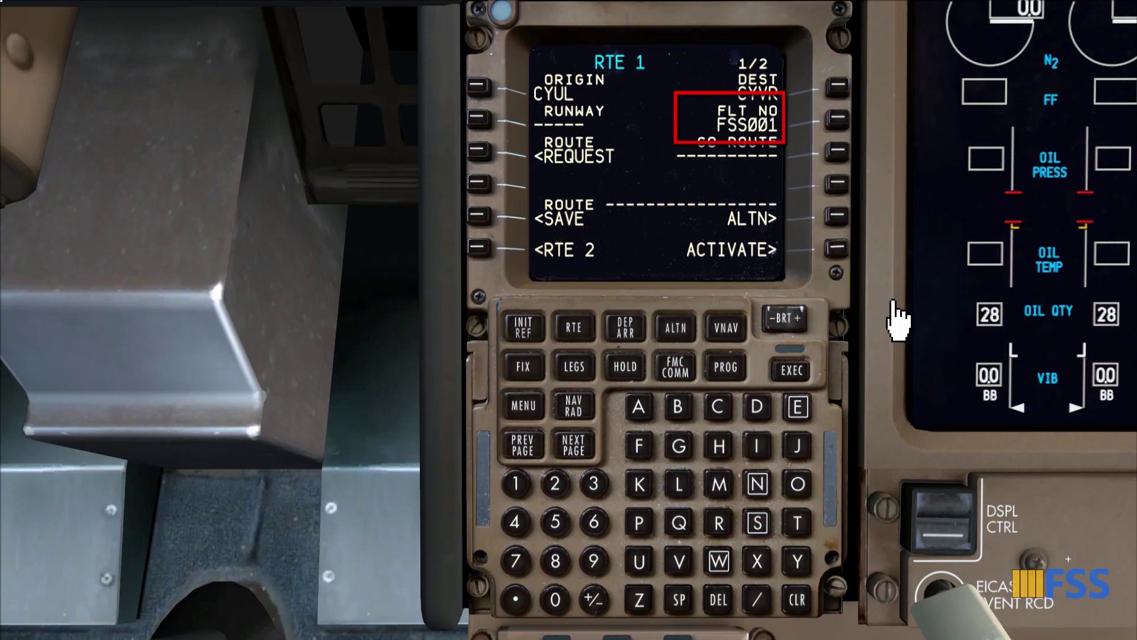
left_click(555, 600)
left_click(595, 521)
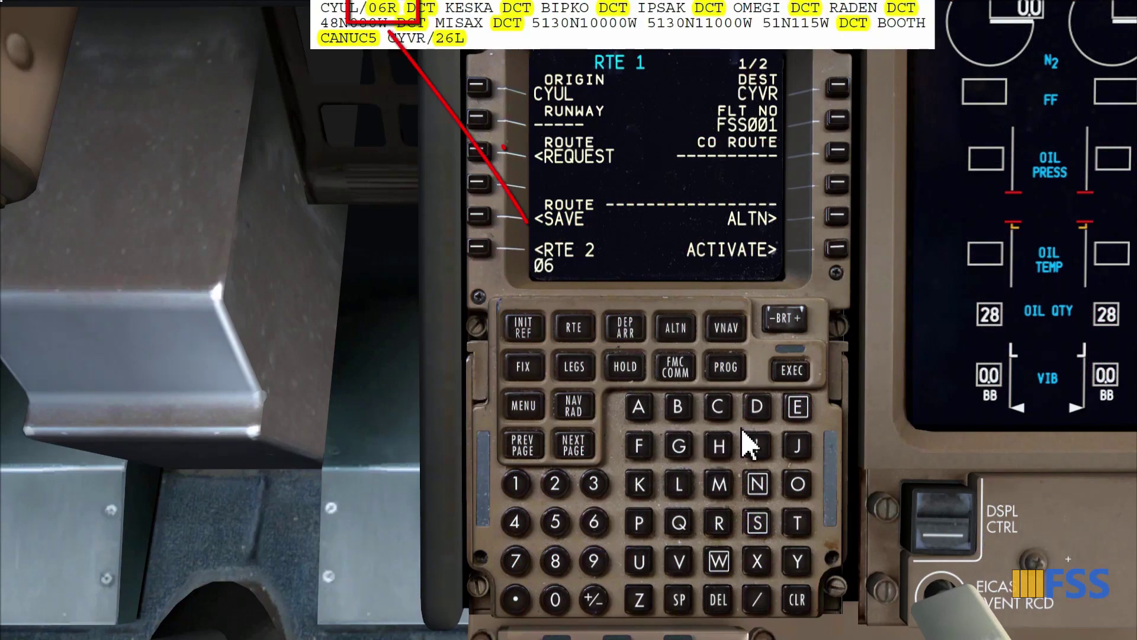
left_click(721, 525)
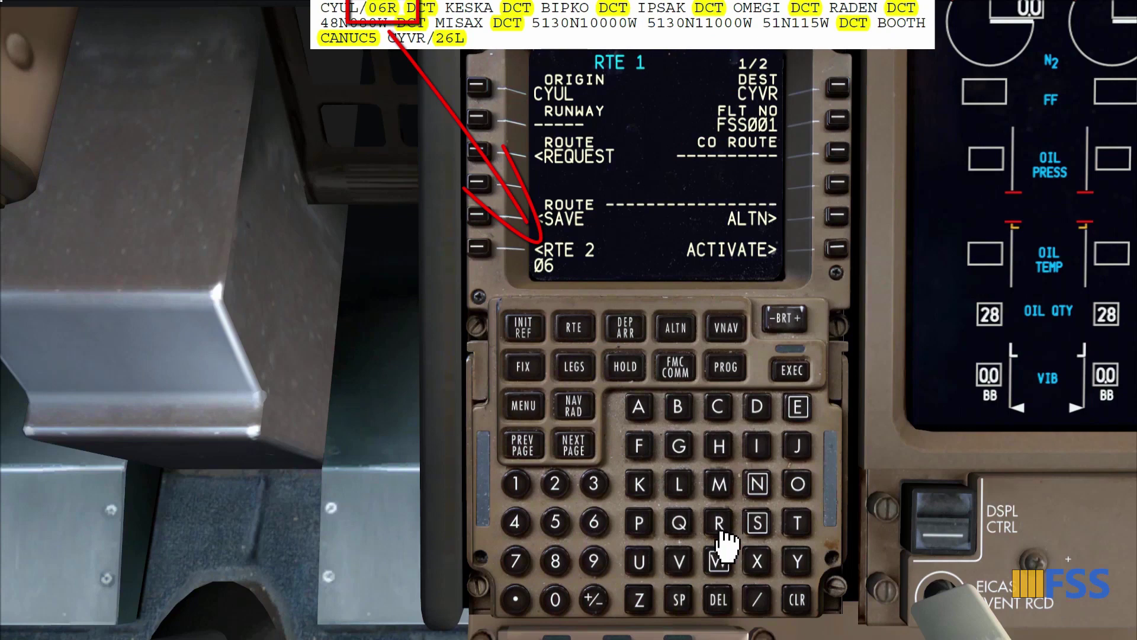
Step: Set departure runway 06R and add KESKA as the first direct waypoint
left_click(480, 119)
left_click(576, 449)
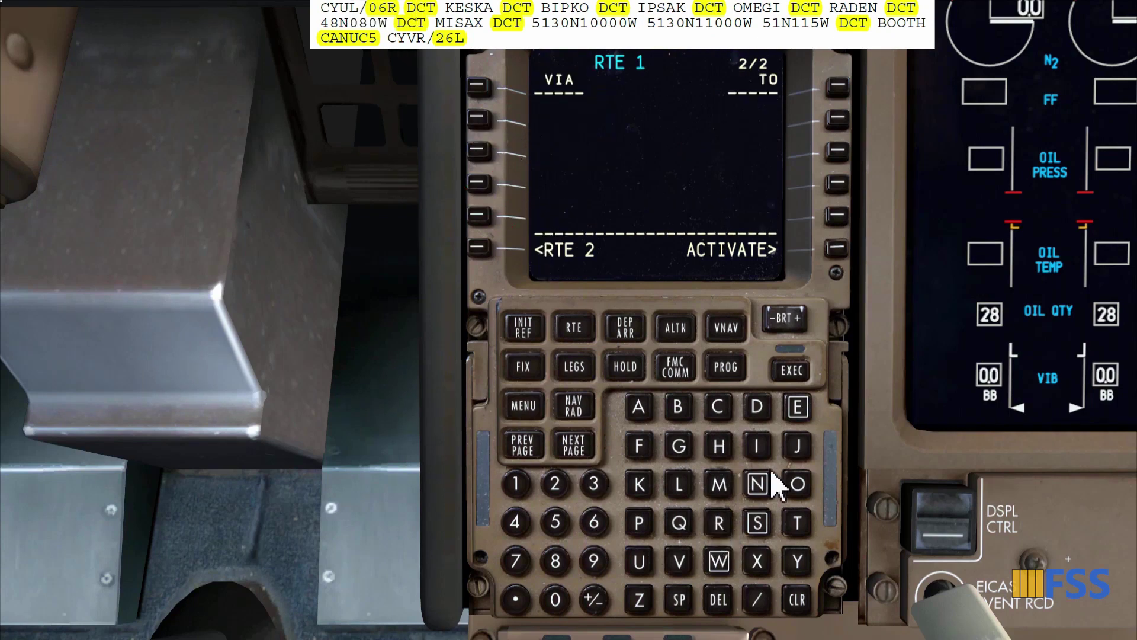
left_click(638, 491)
left_click(797, 408)
left_click(757, 524)
left_click(640, 487)
left_click(638, 409)
left_click(838, 88)
Step: Add waypoints BIPKO, IPSAK, OMEGI and RADEN to the route
left_click(677, 408)
left_click(757, 446)
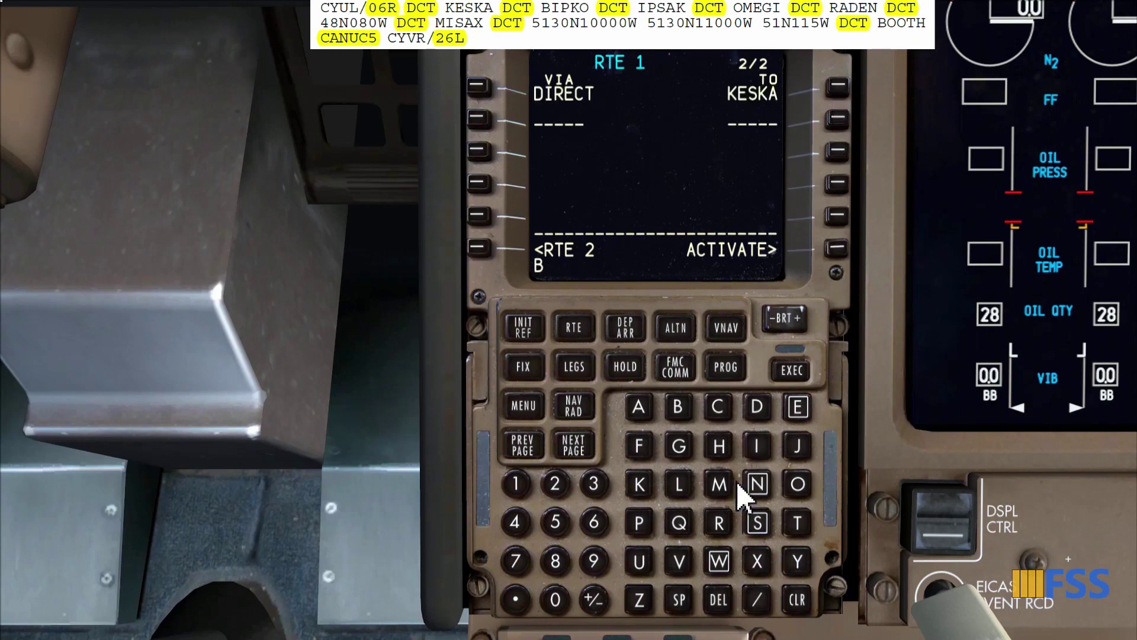
left_click(638, 524)
left_click(640, 485)
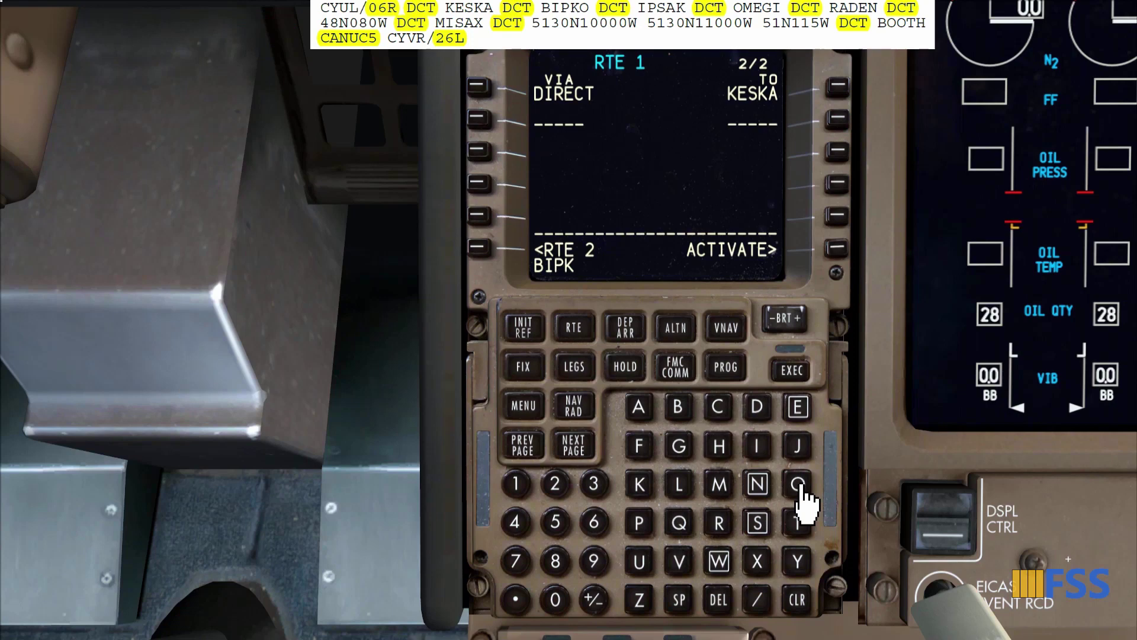
left_click(838, 118)
type("IPSAK")
left_click(837, 156)
type("OMEGI")
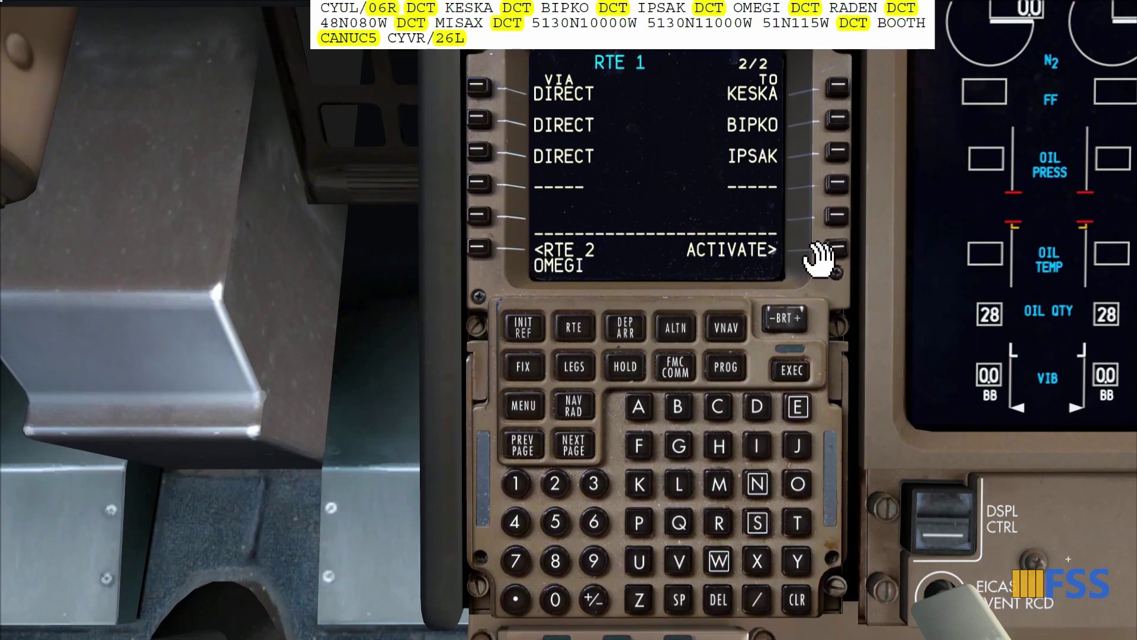
left_click(838, 191)
type("RADEN")
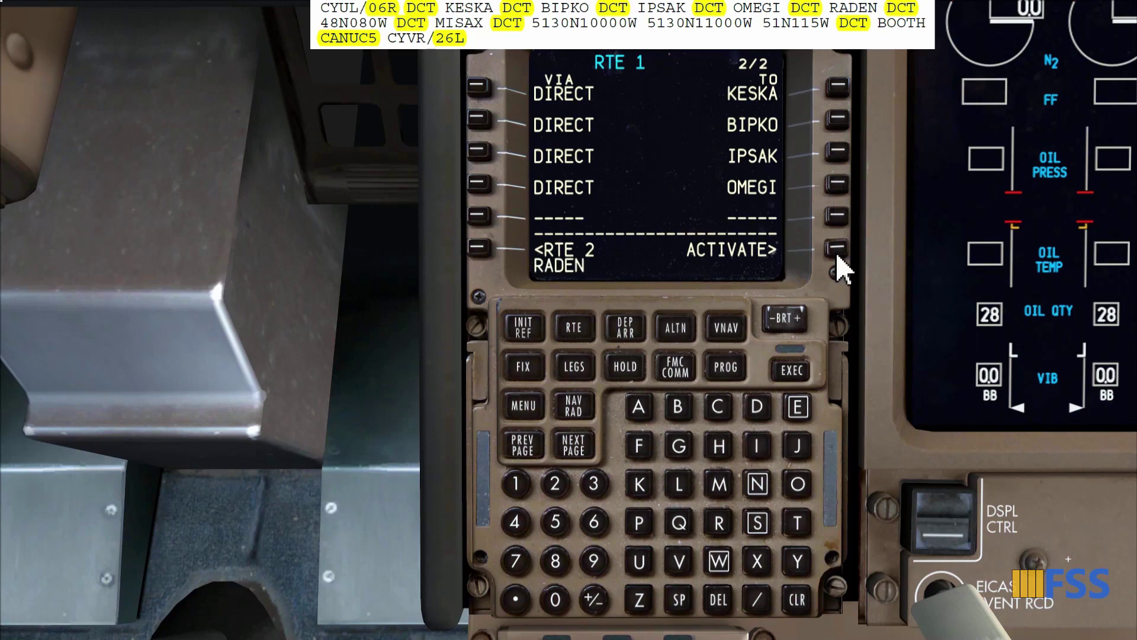
left_click(837, 216)
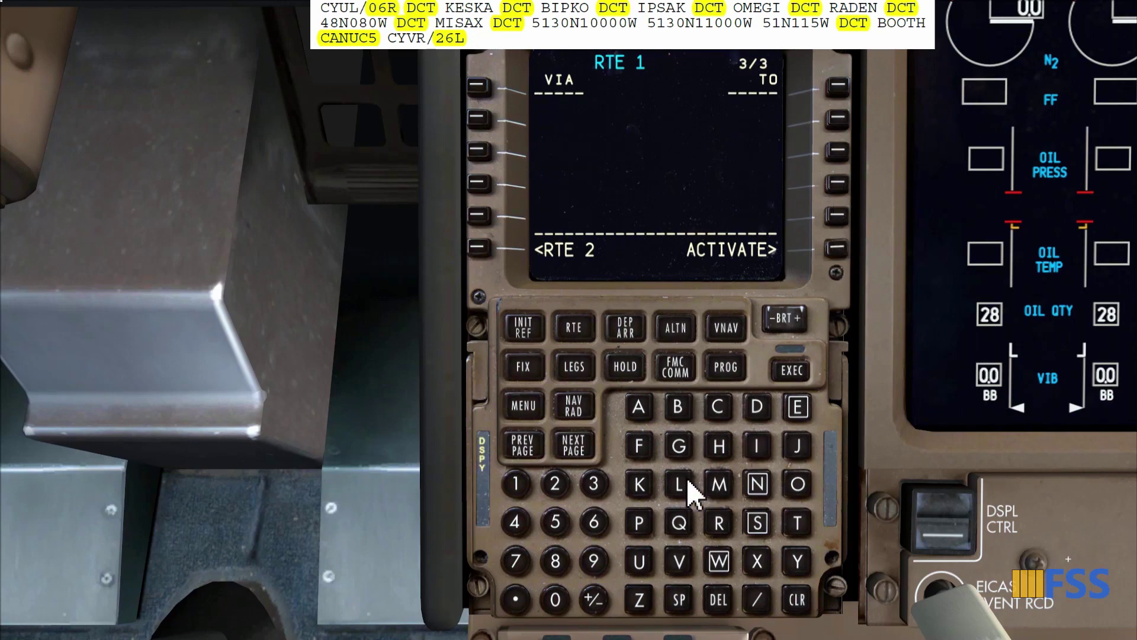
Step: Try the coordinate waypoint as 48N080W and clear the INVALID ENTRY message
type("48N")
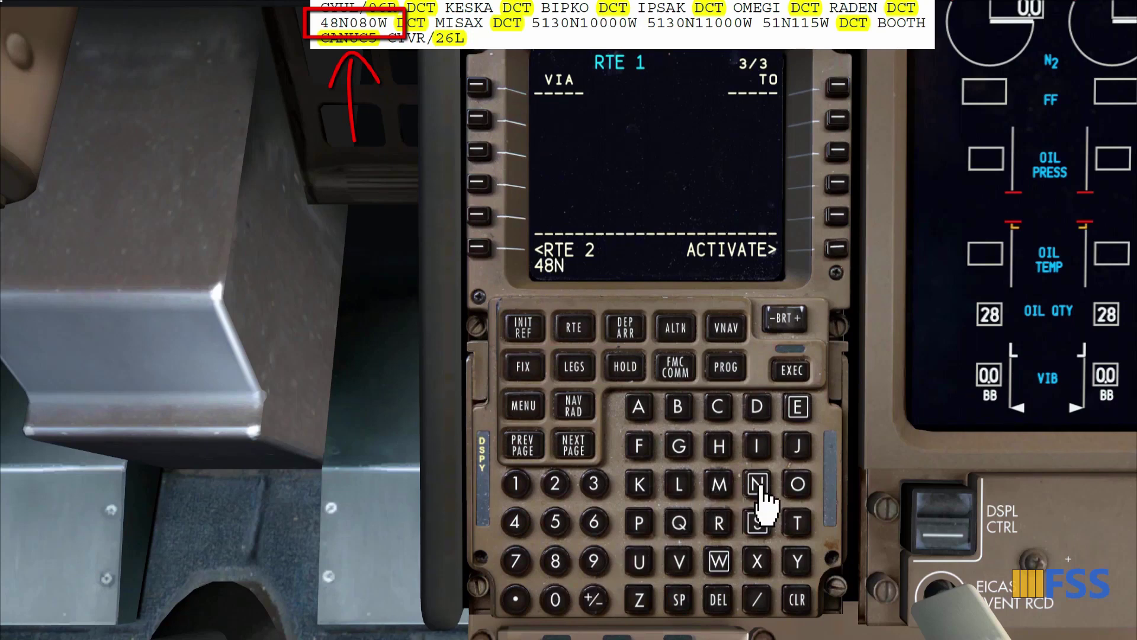
type("08")
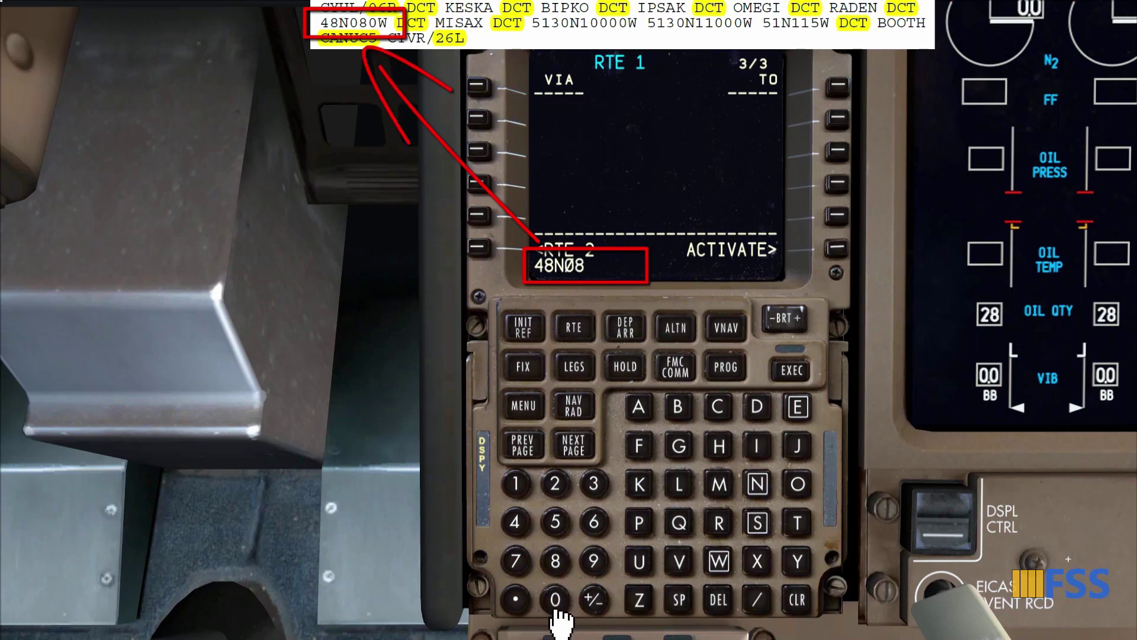
left_click(555, 599)
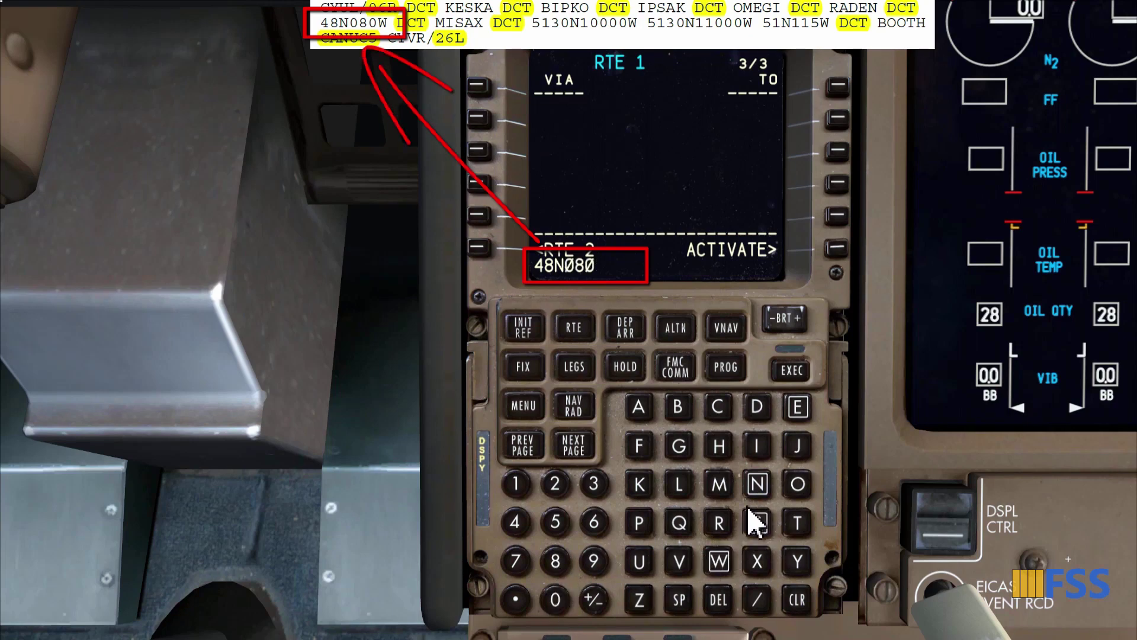
left_click(719, 560)
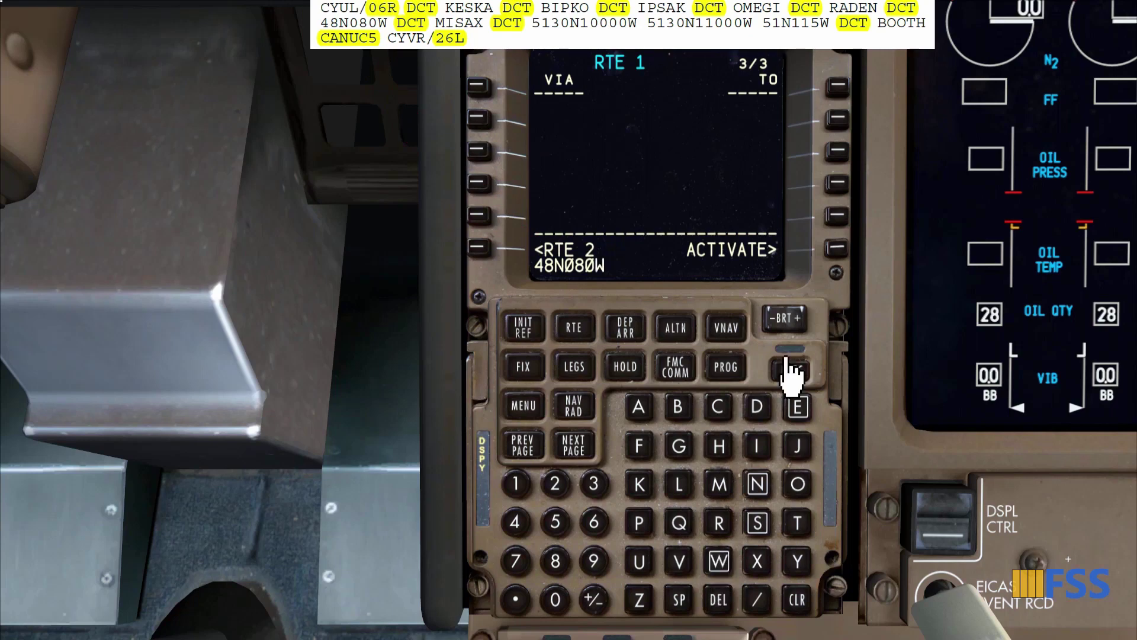
left_click(837, 86)
left_click(800, 601)
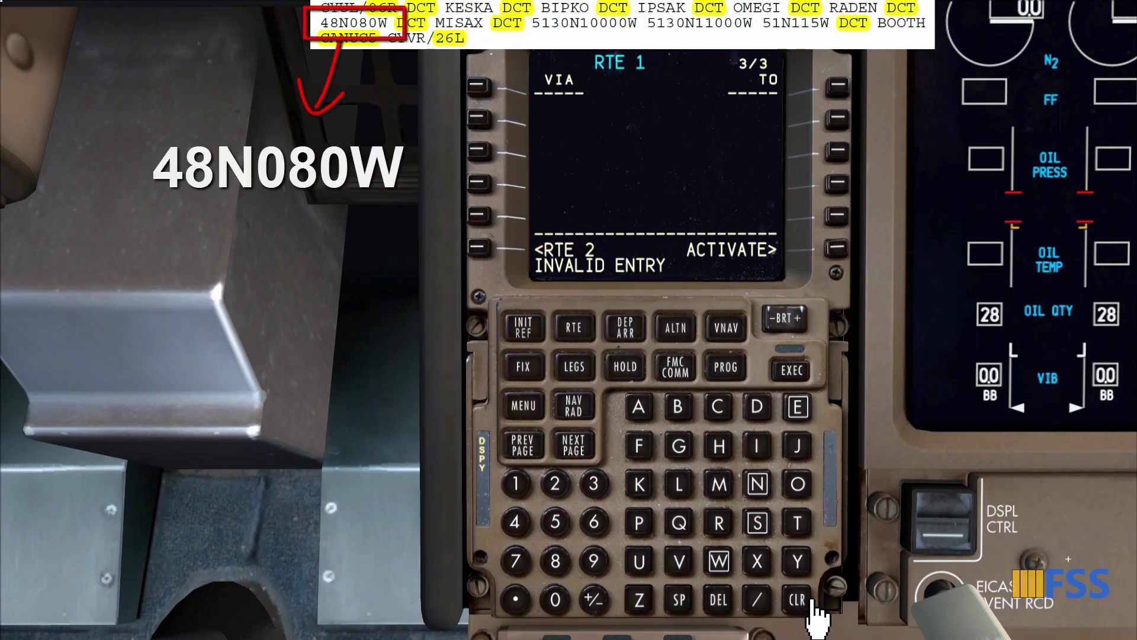
left_click(812, 601)
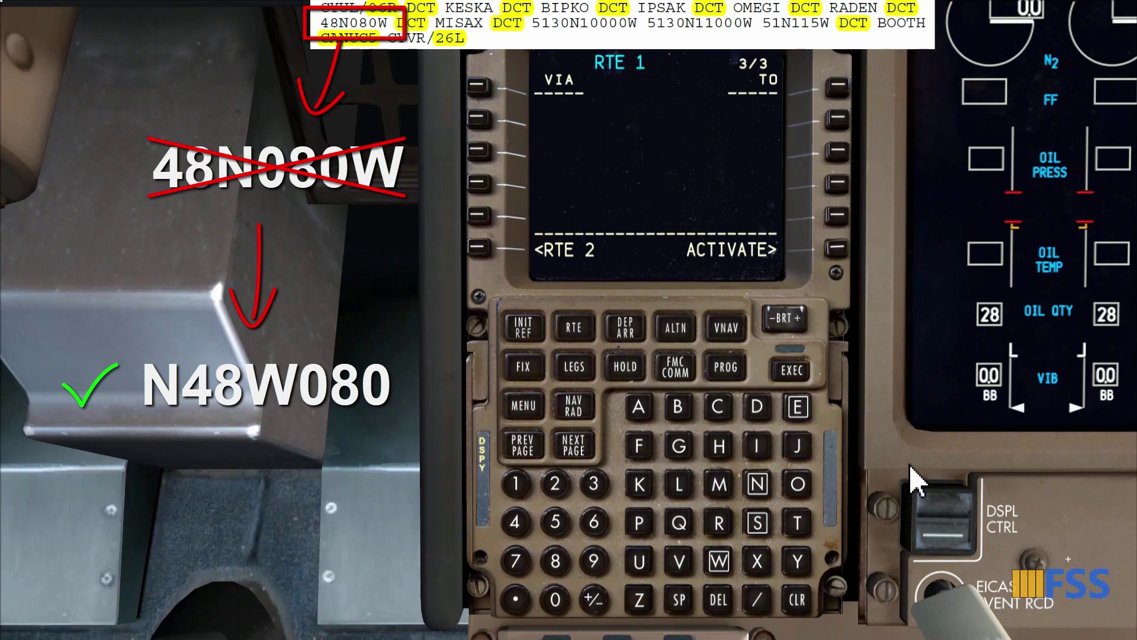
Step: Enter the coordinate waypoint in N48W080 format as the next waypoint
left_click(760, 491)
left_click(513, 530)
left_click(554, 562)
left_click(720, 566)
left_click(556, 599)
left_click(555, 561)
left_click(555, 599)
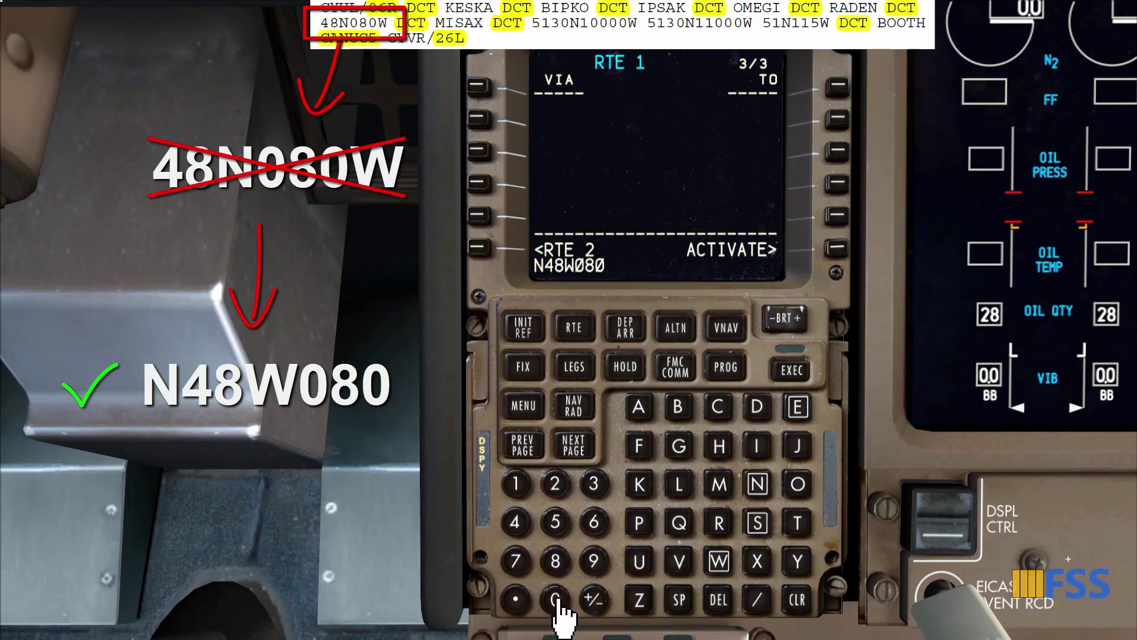
left_click(846, 89)
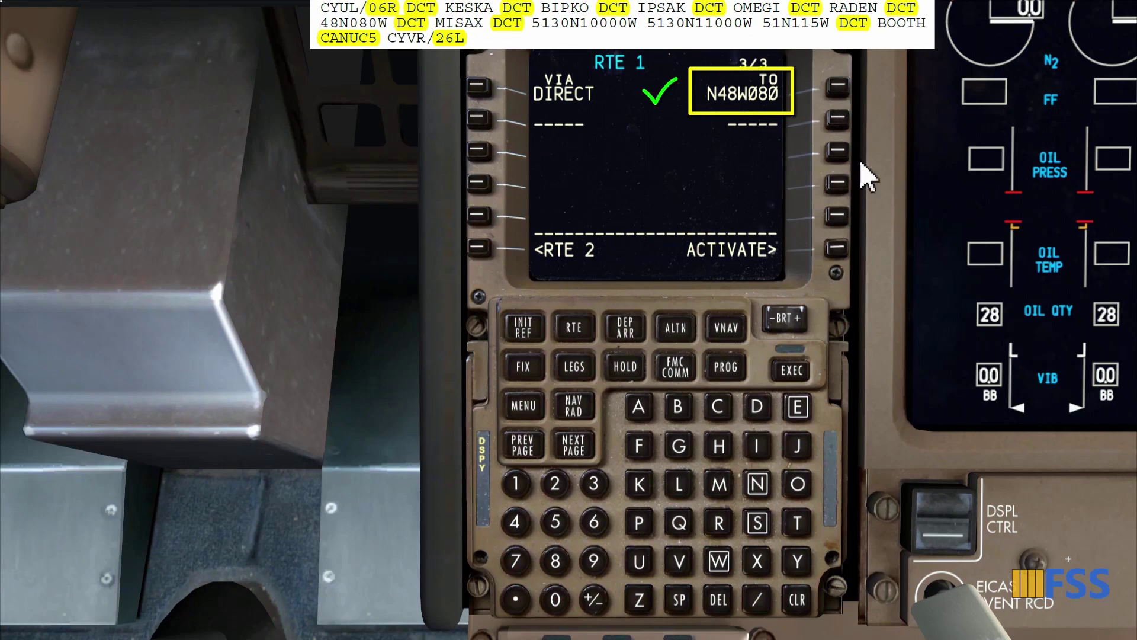
Step: Add MISAX to the route and review the resulting legs
type("MISAX")
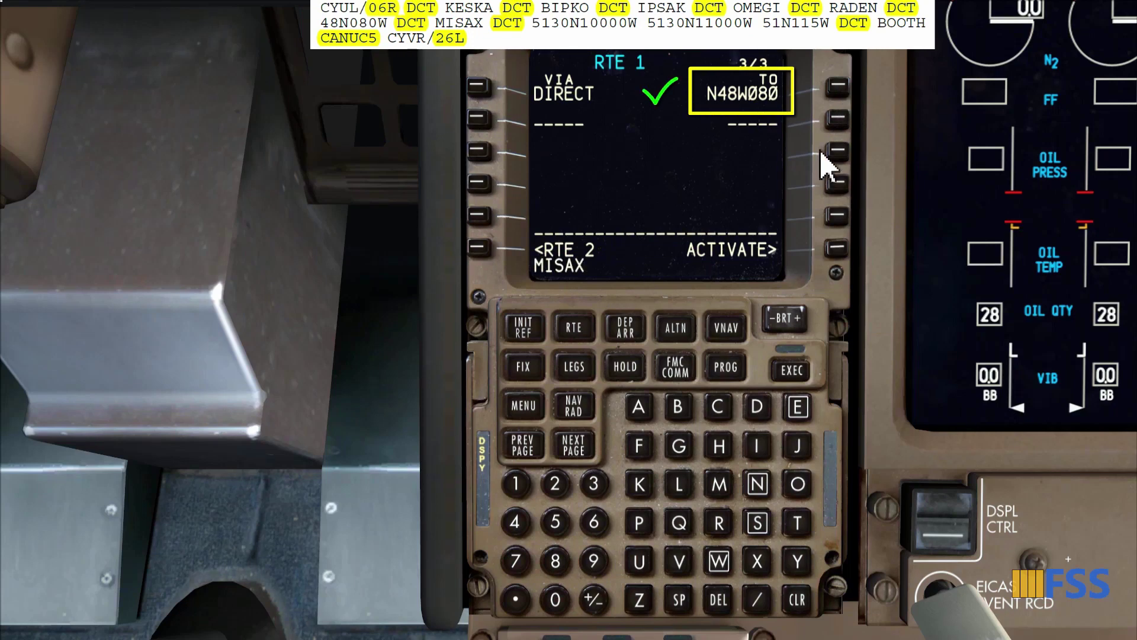
left_click(837, 120)
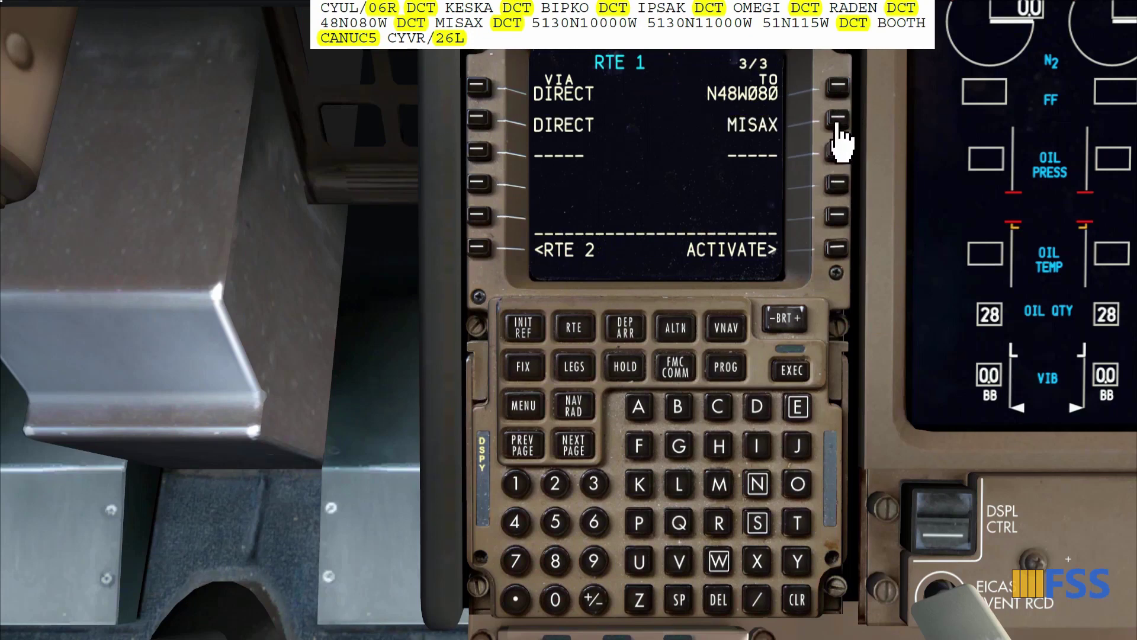
left_click(574, 367)
left_click(584, 454)
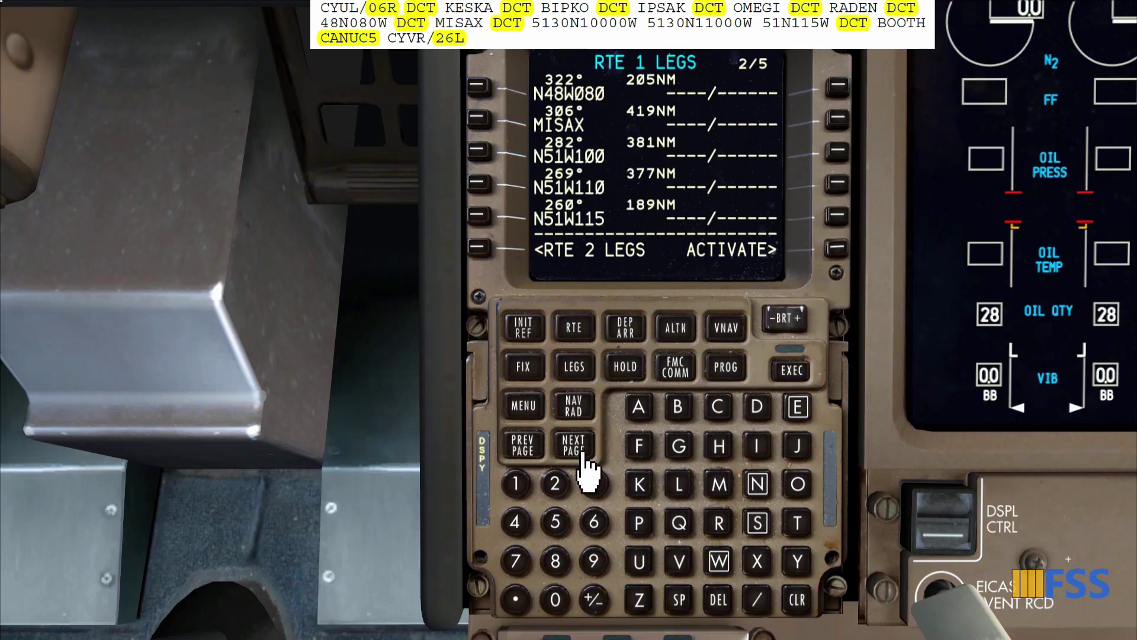
Step: Page through the legs to the CYVR arrival, then activate and execute route 1
left_click(584, 453)
left_click(583, 454)
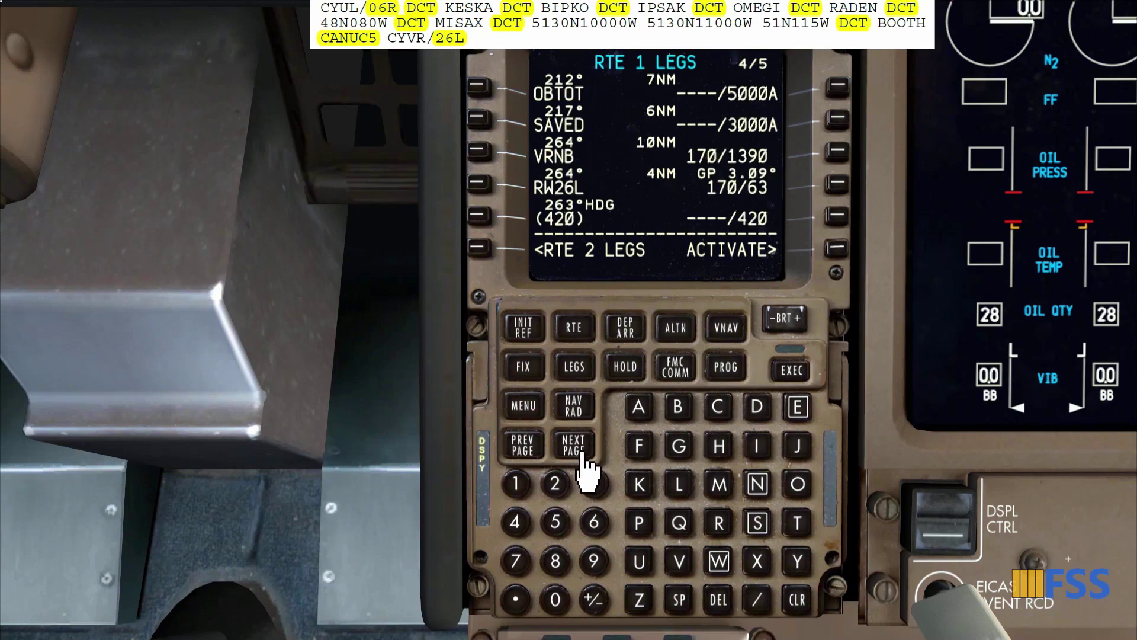
left_click(583, 453)
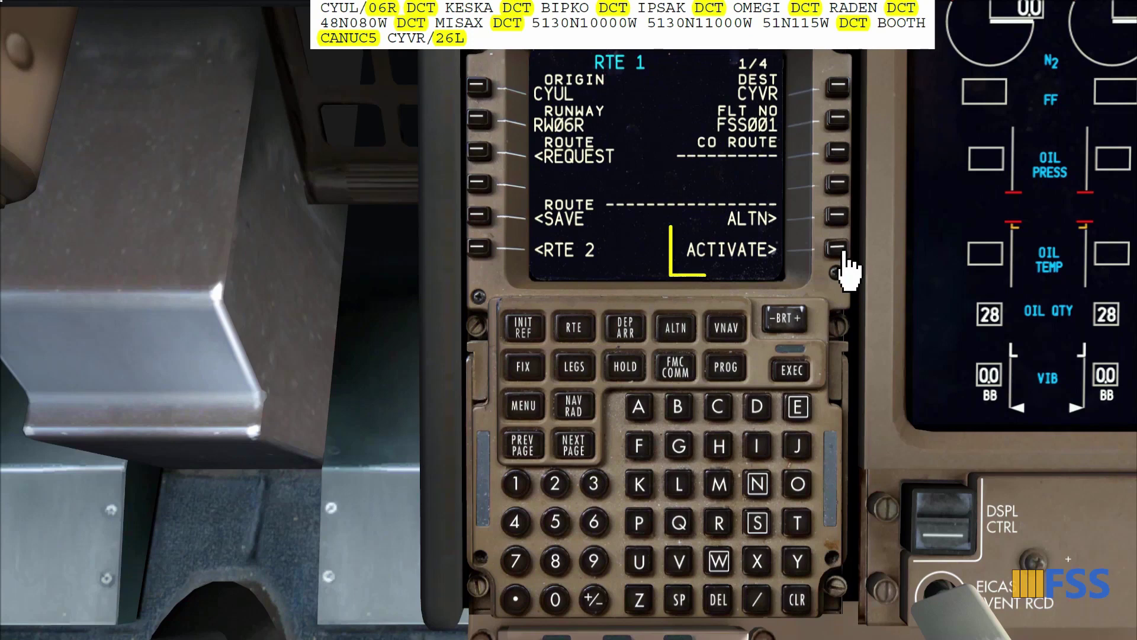
left_click(840, 250)
left_click(792, 371)
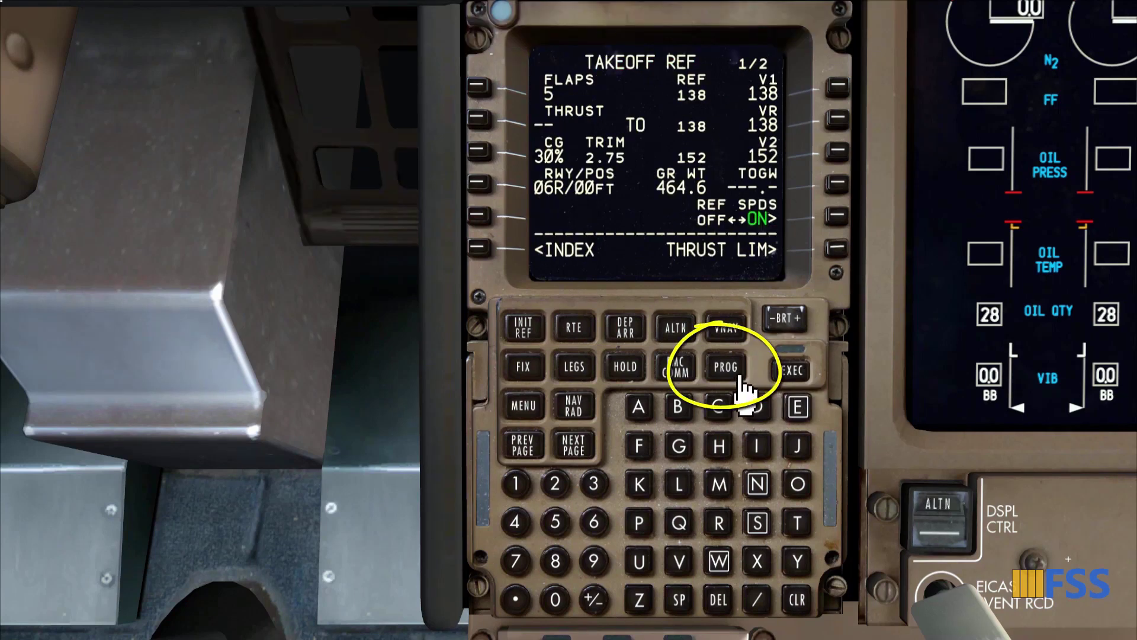
left_click(739, 379)
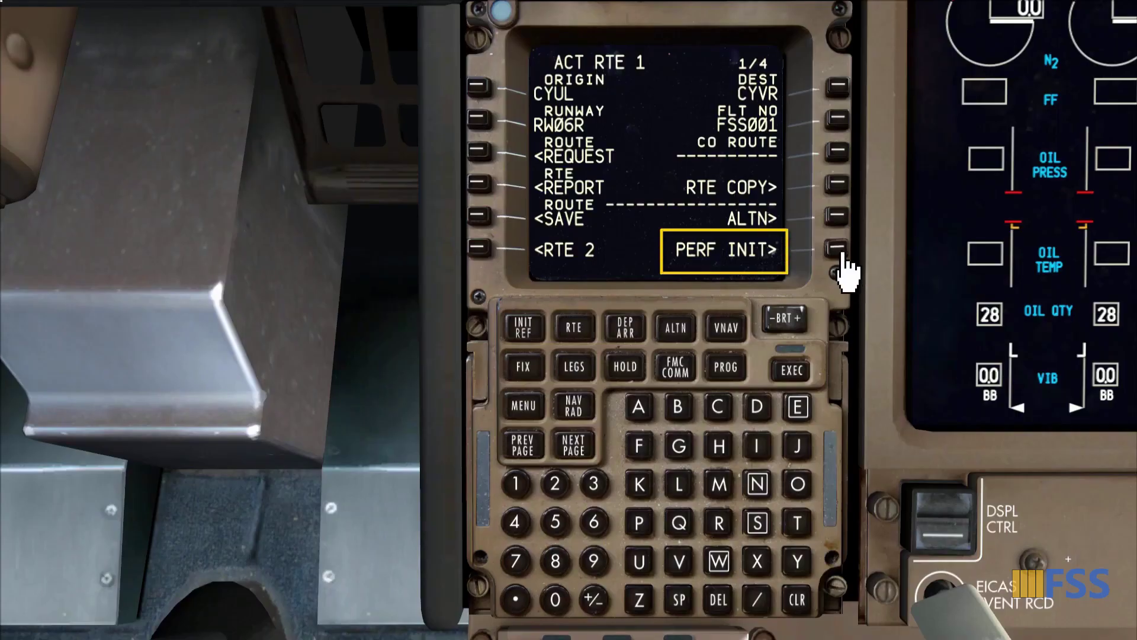
Step: On PERF INIT, enter ZFW 389.1 and reserves 11.0, then key 400 for cruise altitude
left_click(841, 253)
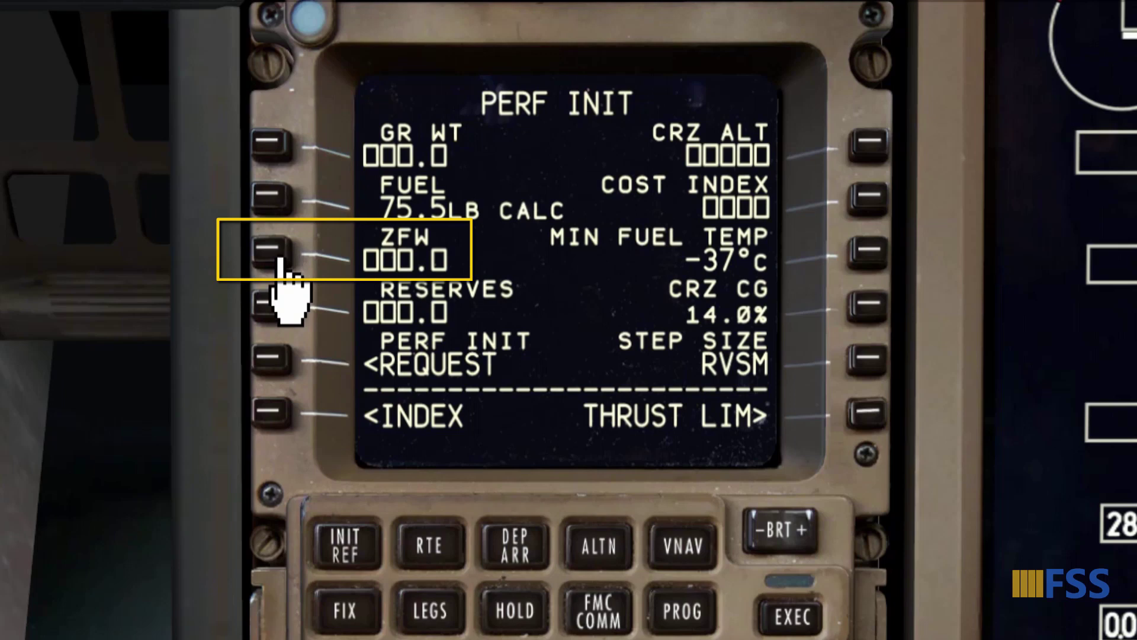
left_click(274, 254)
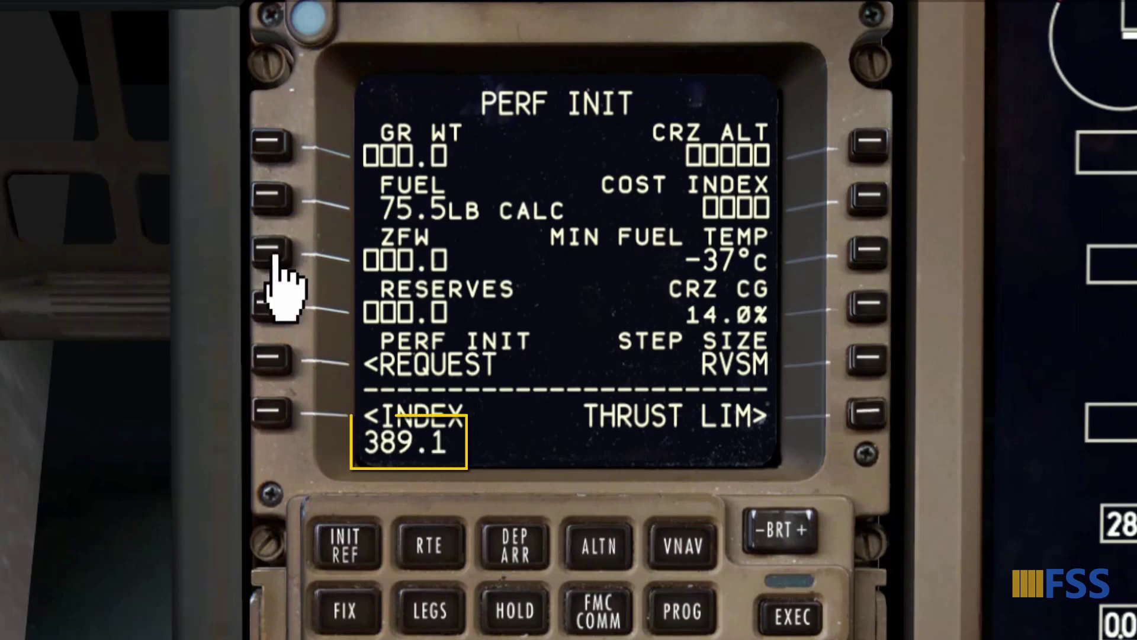
left_click(276, 271)
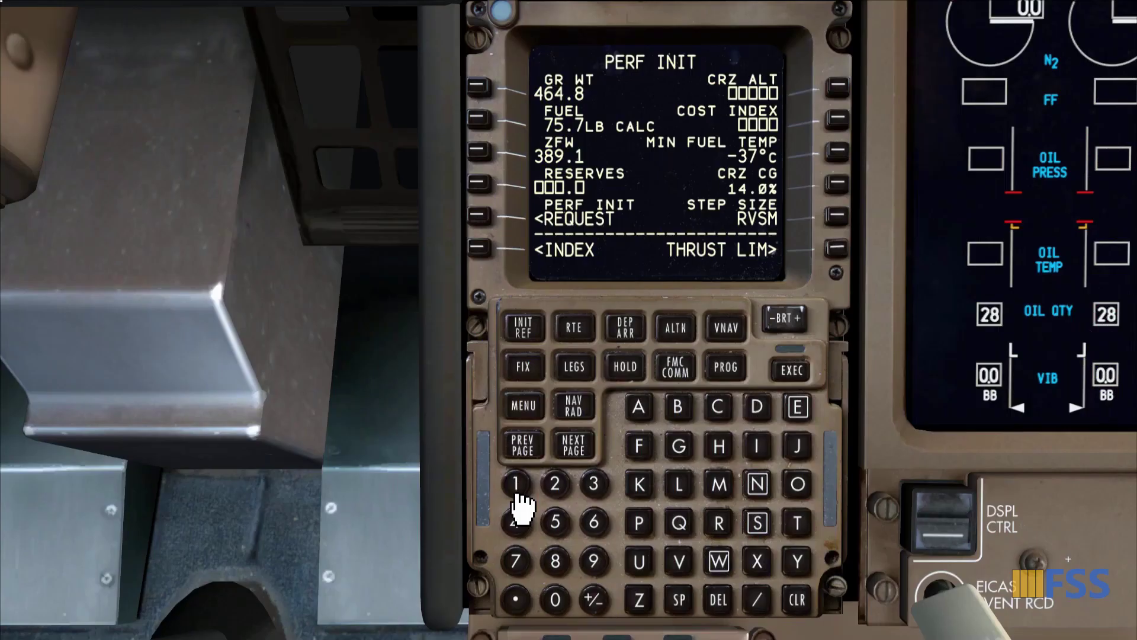
left_click(515, 483)
left_click(516, 483)
left_click(515, 599)
left_click(555, 599)
left_click(480, 184)
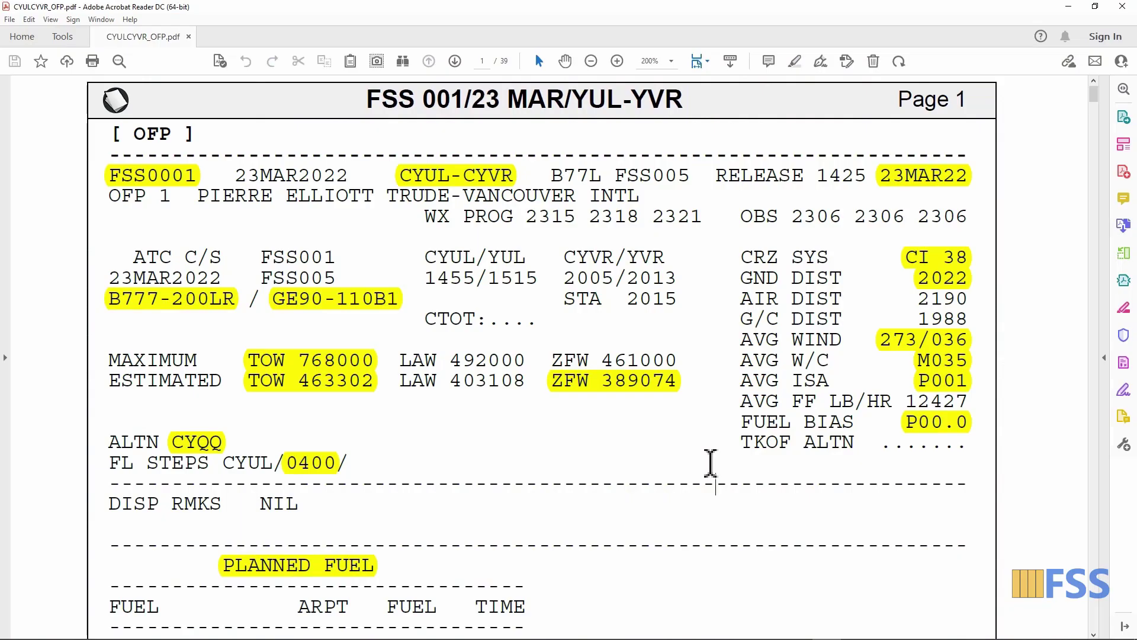
scroll(708, 462, "down", 2)
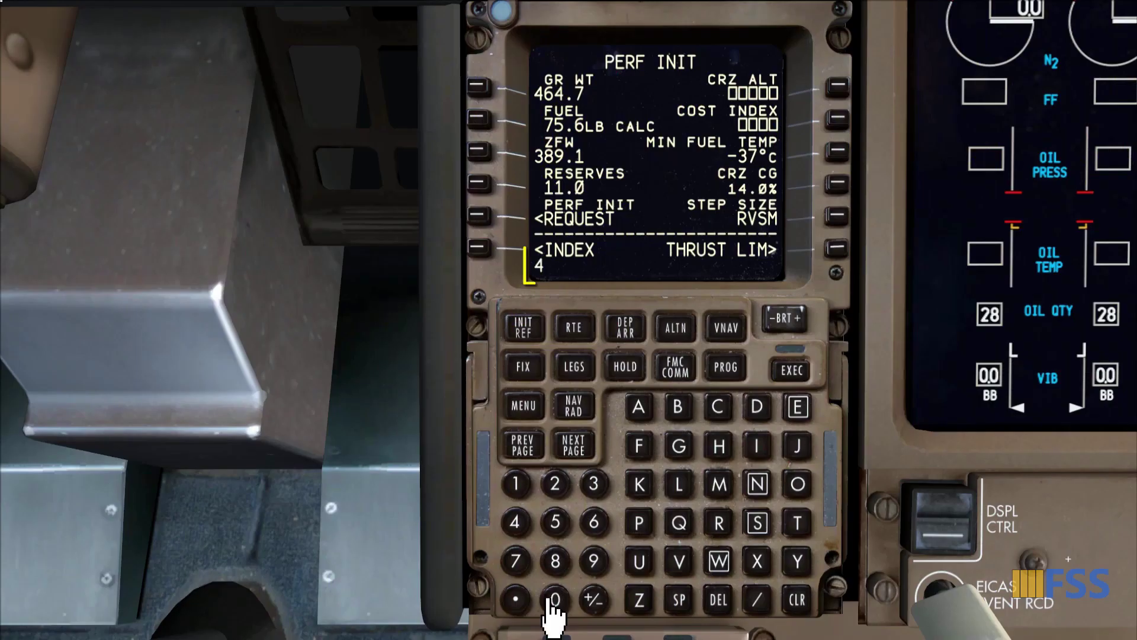
left_click(555, 599)
left_click(555, 599)
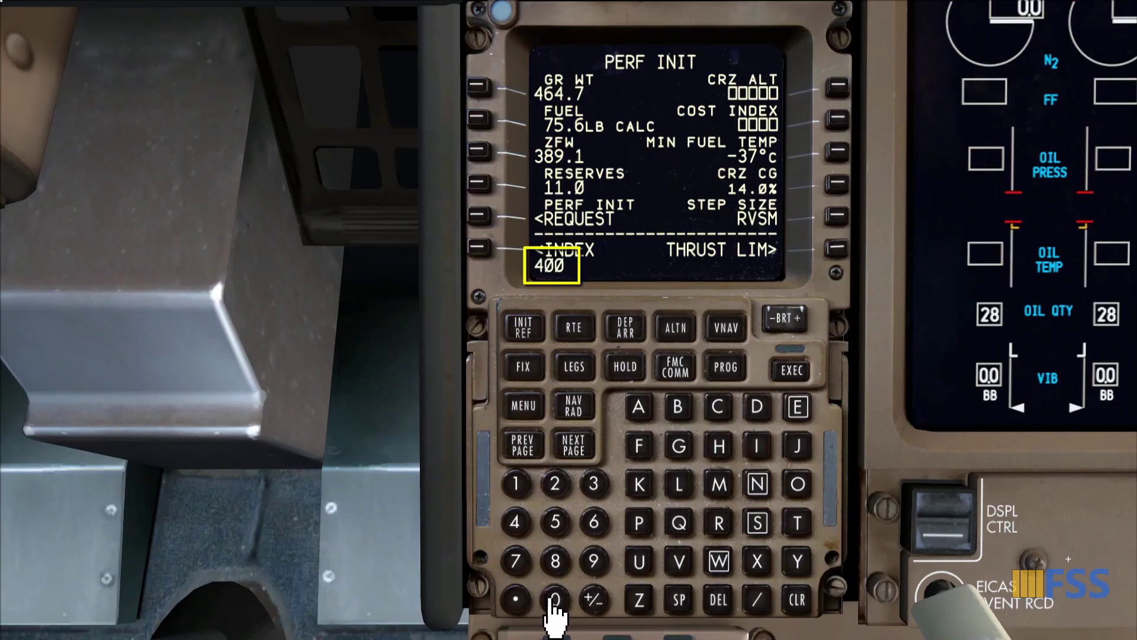
Step: Enter cruise altitude FL400, cost index 38 and step size 0 on PERF INIT
left_click(837, 87)
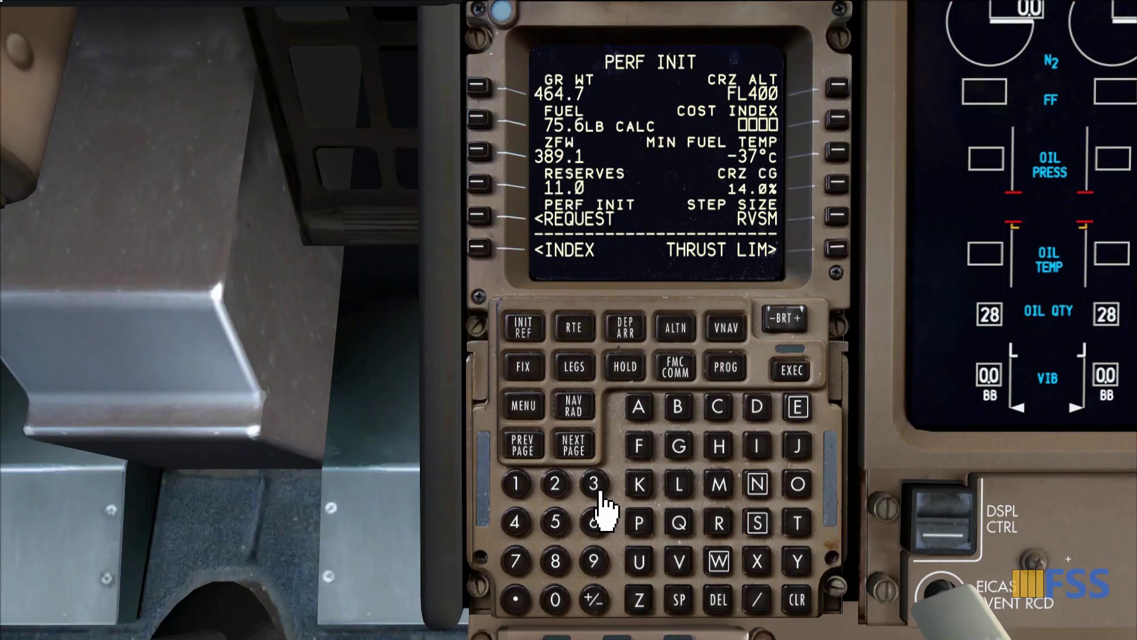
left_click(594, 484)
left_click(557, 562)
left_click(839, 119)
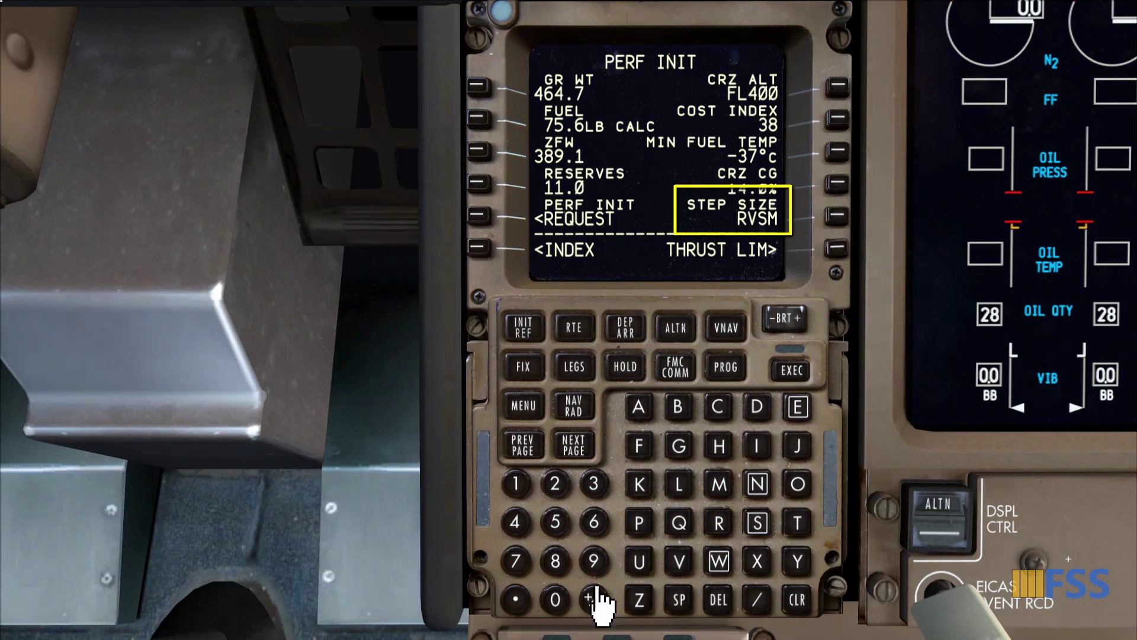
left_click(556, 602)
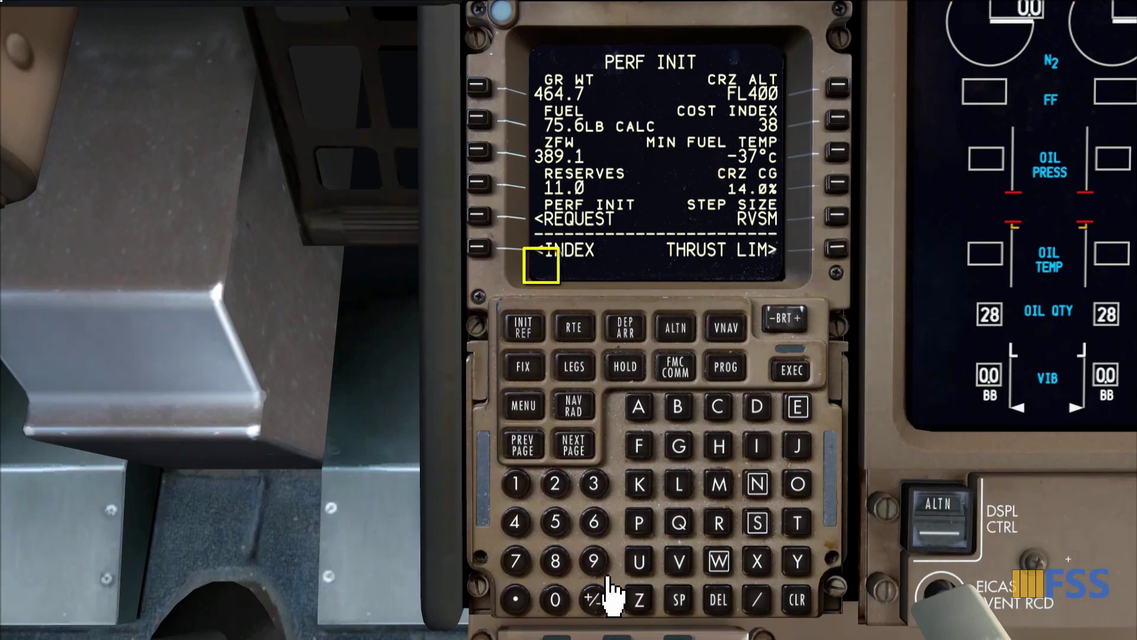
left_click(838, 217)
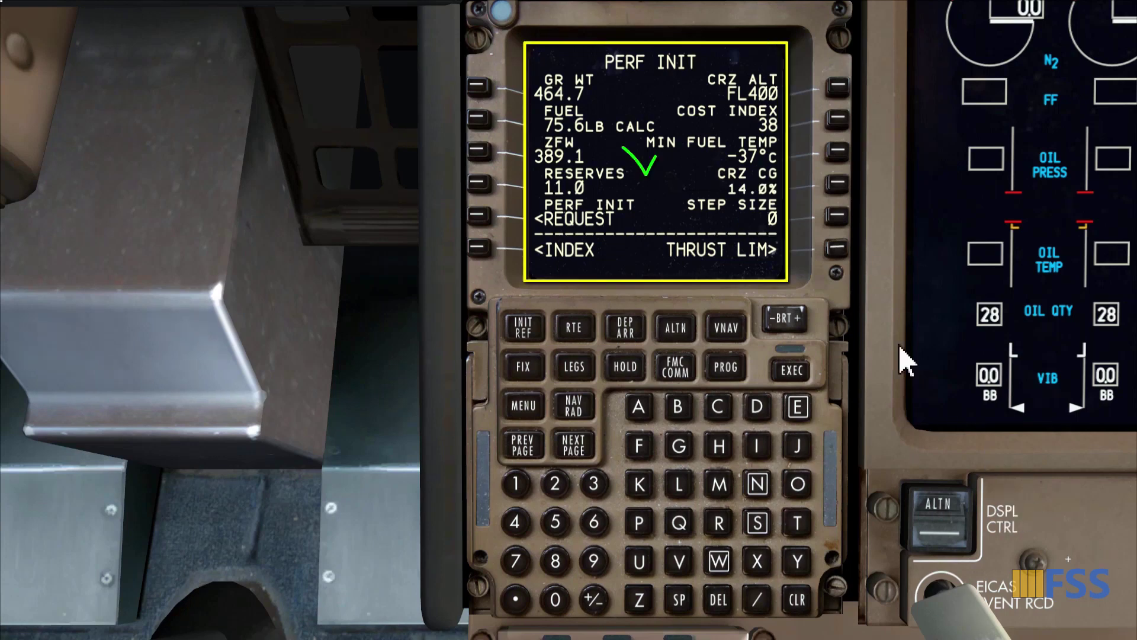
Step: Reach TAKEOFF REF via THRUST LIM, enter flaps 5 and key CG 30.0
left_click(841, 251)
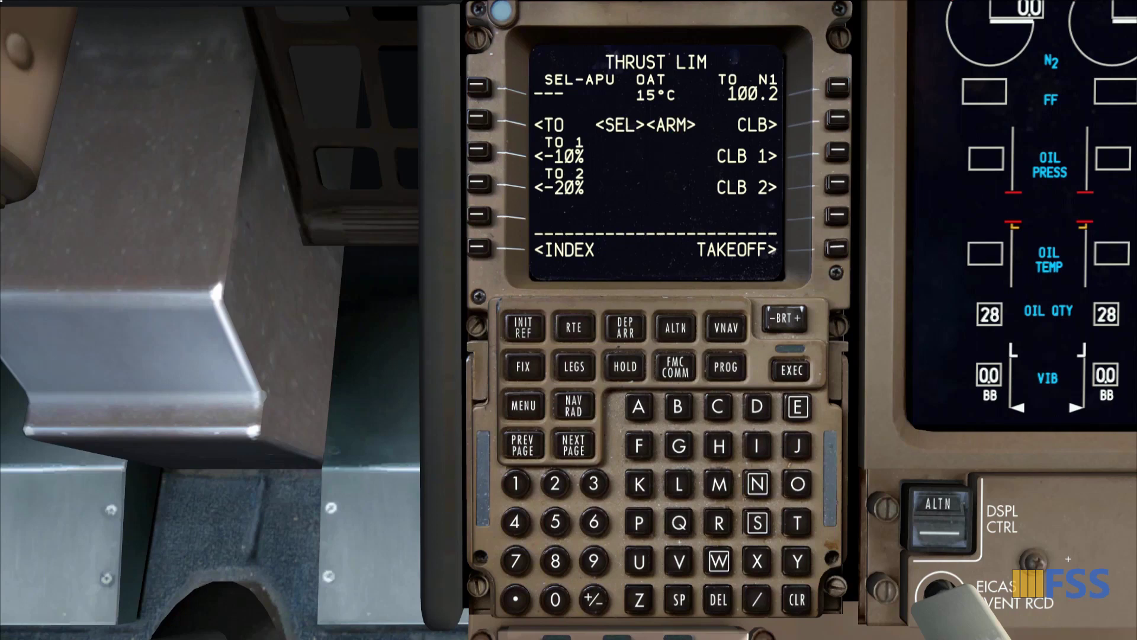
left_click(845, 254)
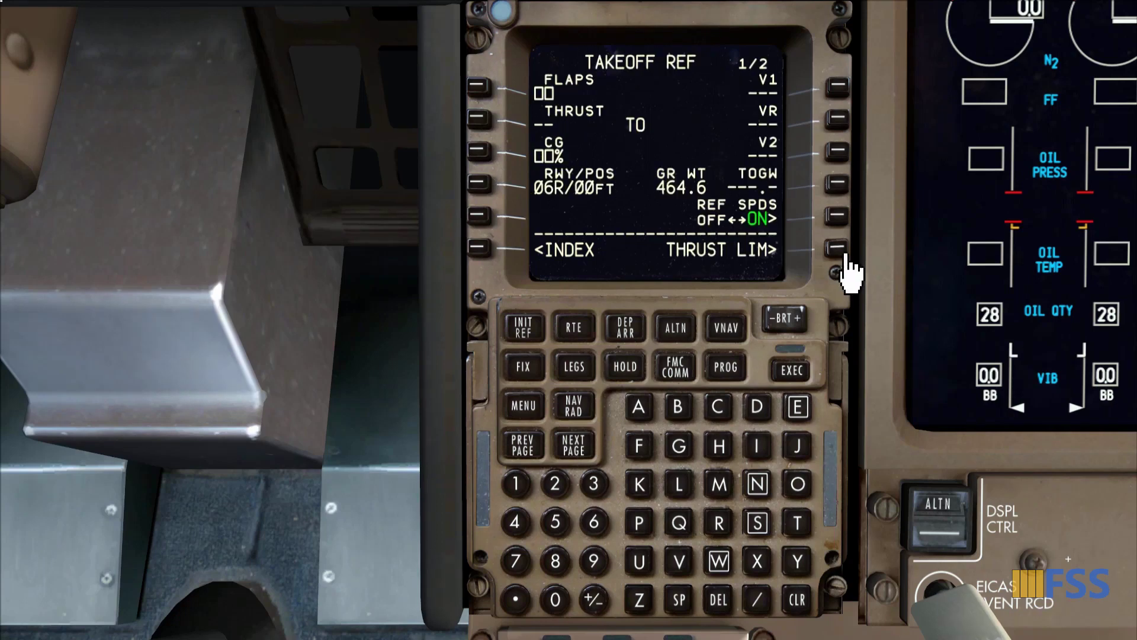
left_click(560, 526)
left_click(480, 89)
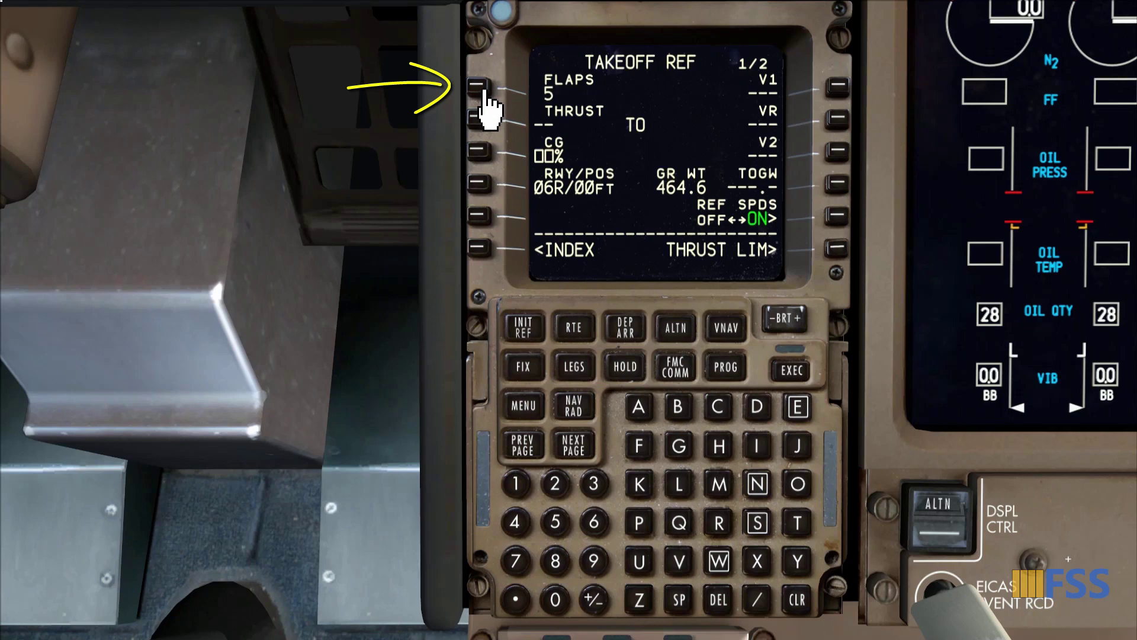
left_click(485, 153)
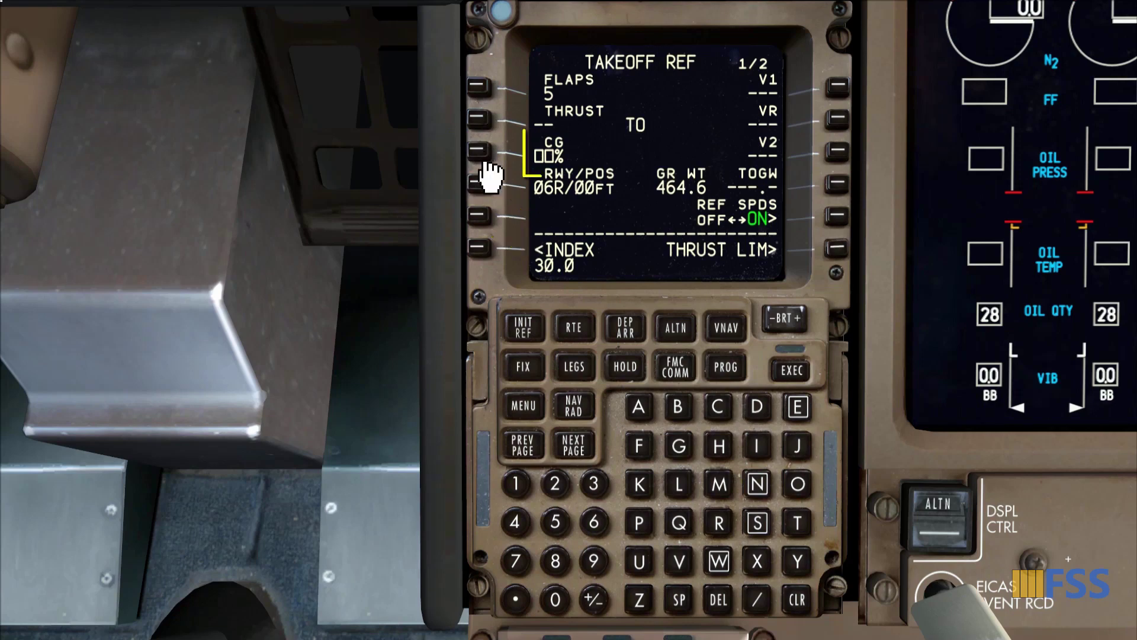
left_click(485, 152)
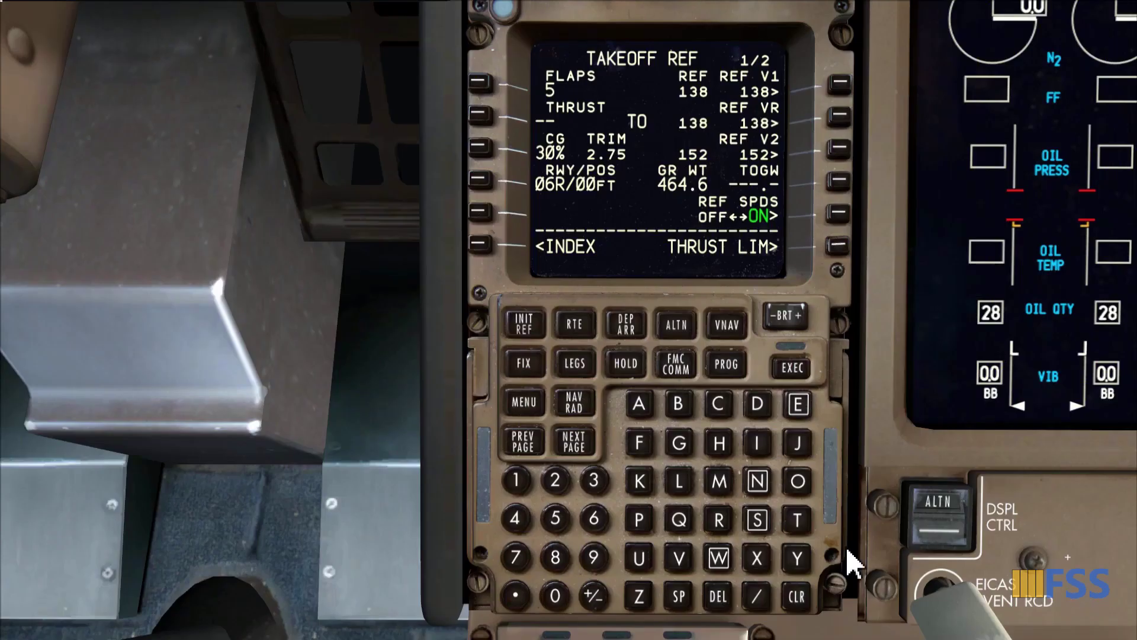
Step: Key 463.3 and enter it as the takeoff gross weight
left_click(515, 519)
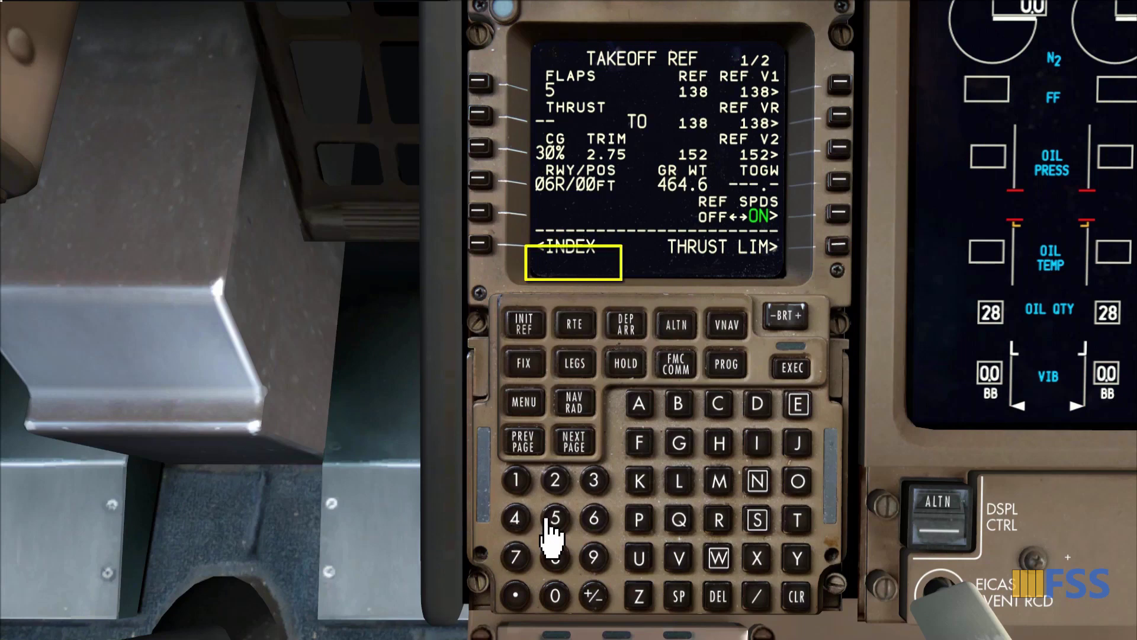
left_click(593, 520)
left_click(594, 481)
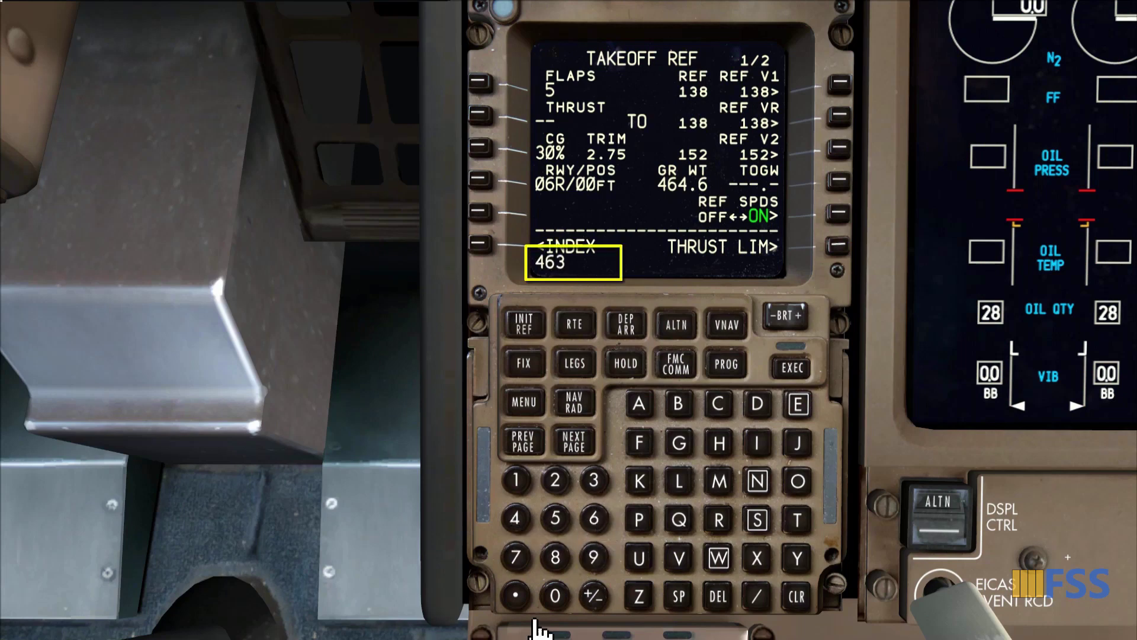
left_click(516, 595)
left_click(597, 485)
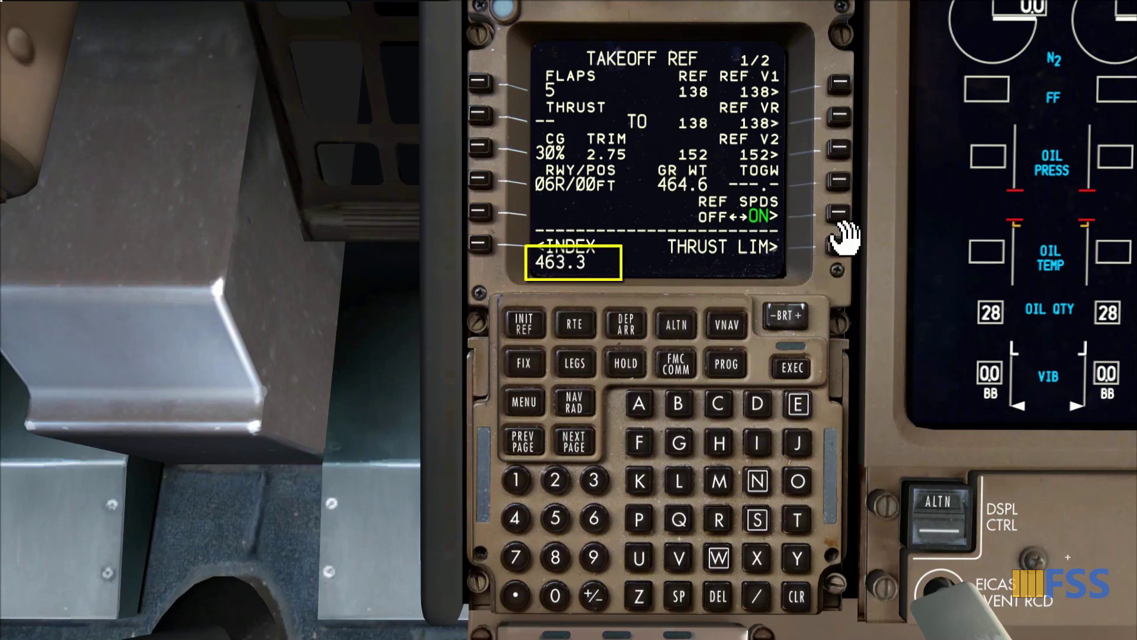
left_click(852, 188)
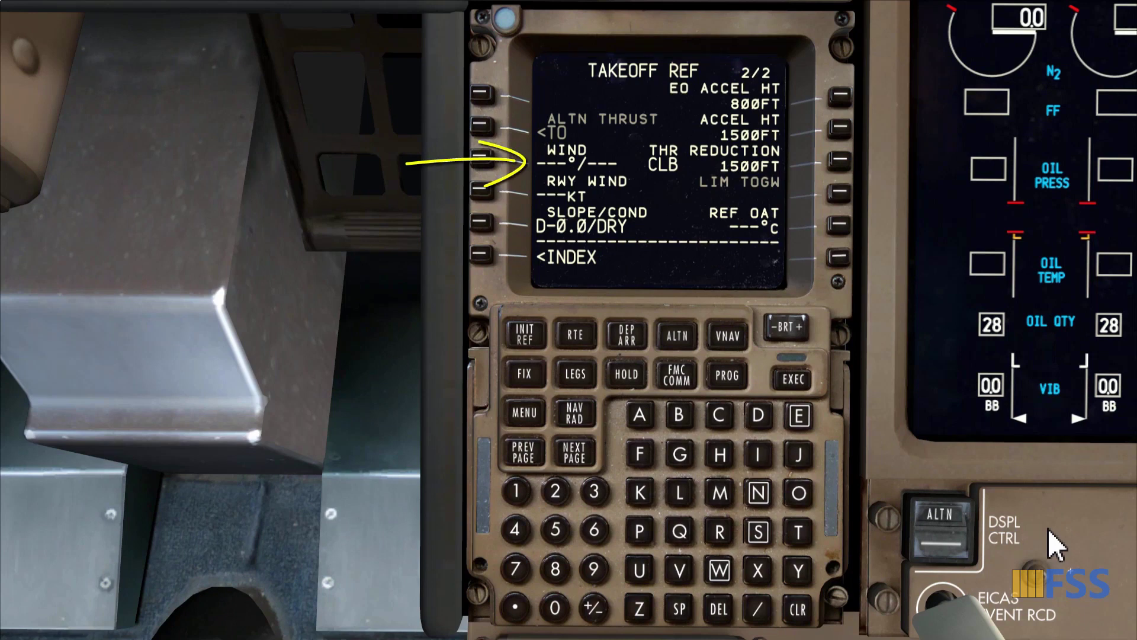
Step: Enter takeoff wind 070/6 on TAKEOFF REF page 2
left_click(554, 607)
left_click(523, 577)
left_click(555, 607)
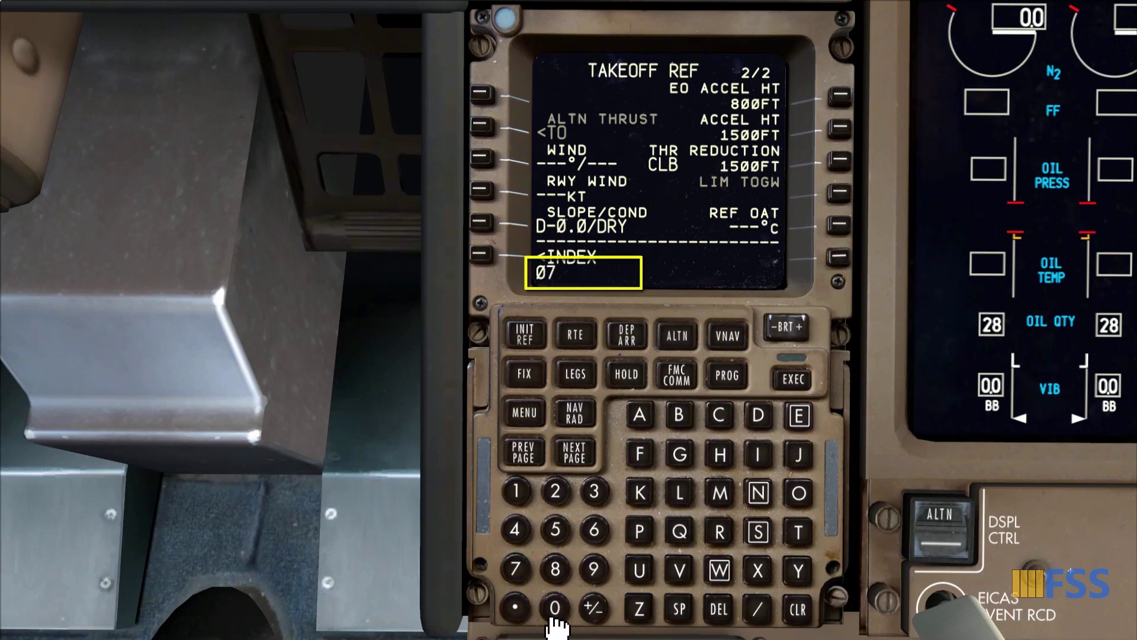
left_click(757, 609)
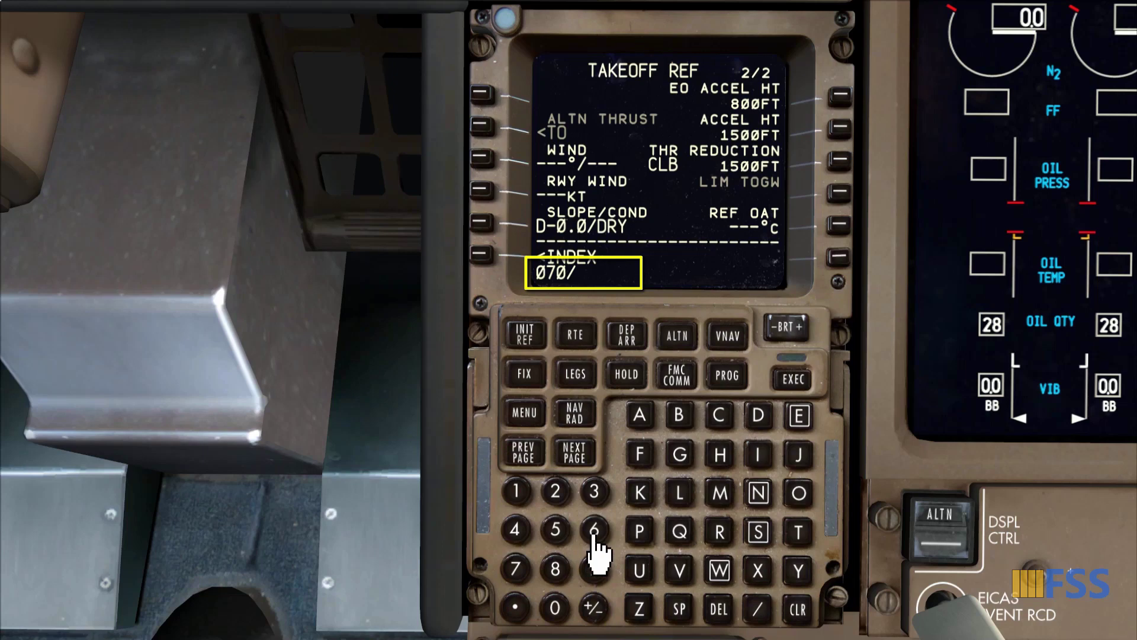
type("6")
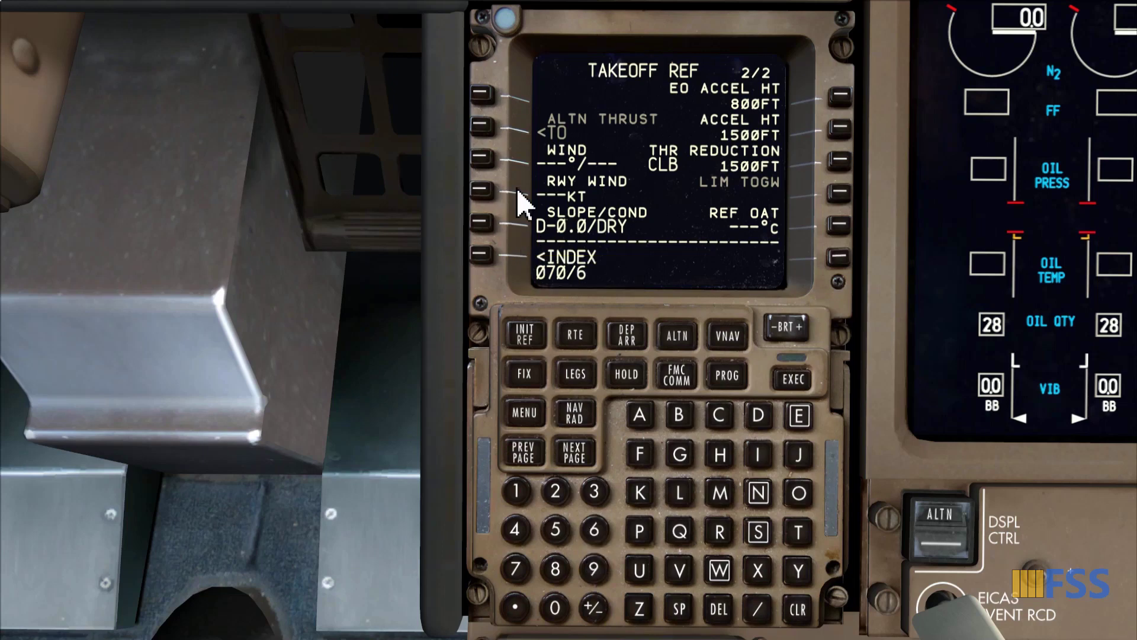
left_click(479, 161)
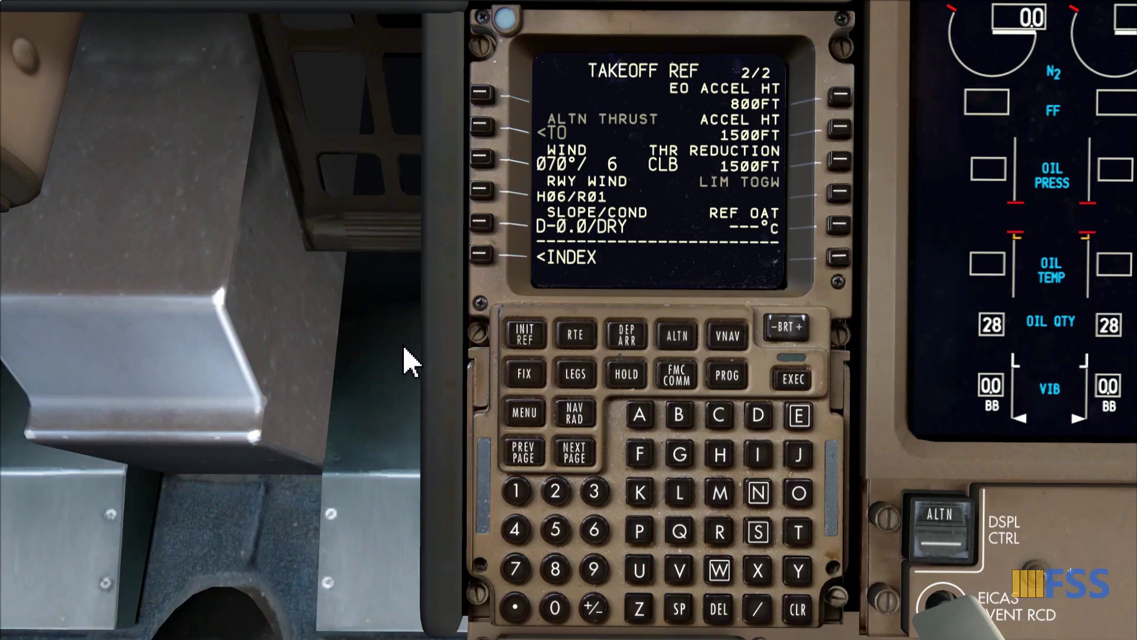
Step: Set runway slope/condition 0/D and reference OAT +15°C
left_click(557, 613)
type("/")
left_click(767, 425)
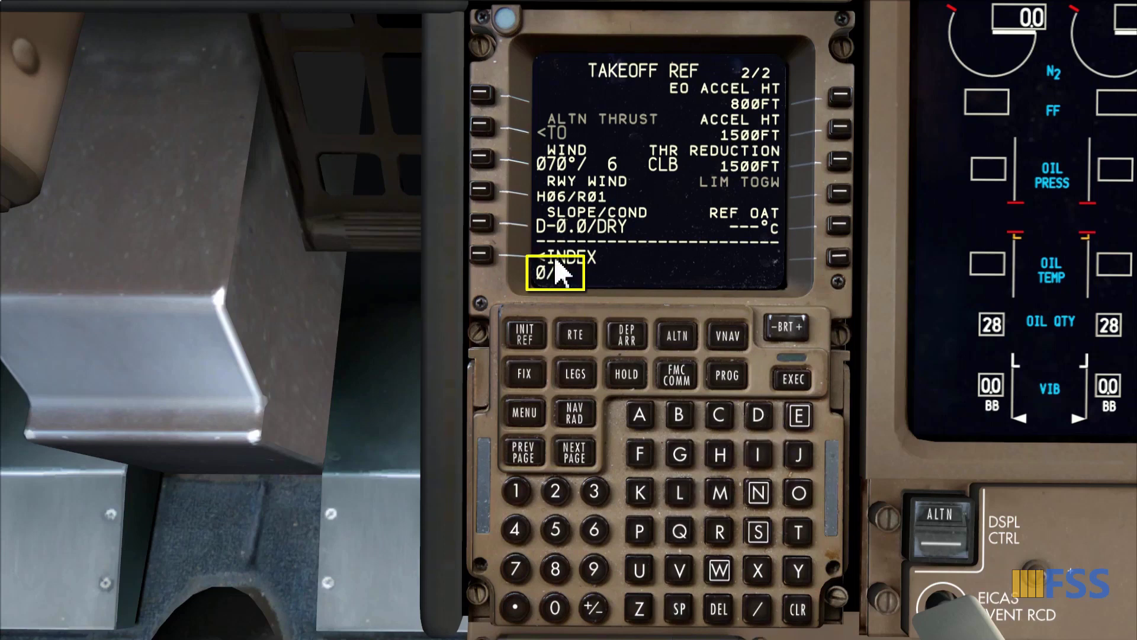
left_click(481, 222)
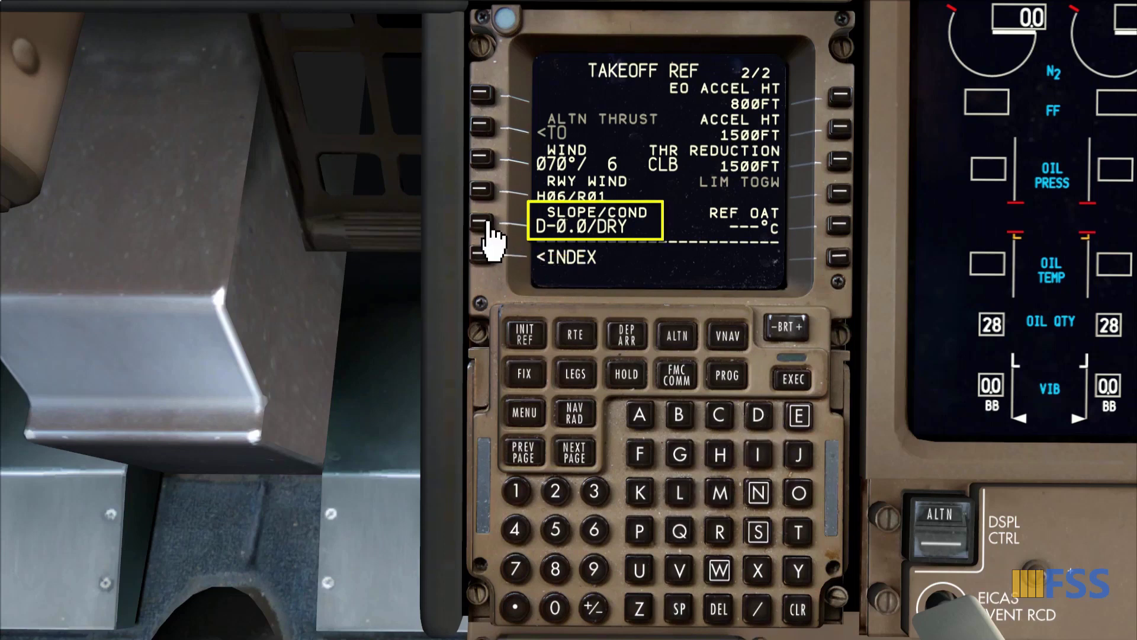
left_click(520, 494)
left_click(554, 531)
left_click(841, 226)
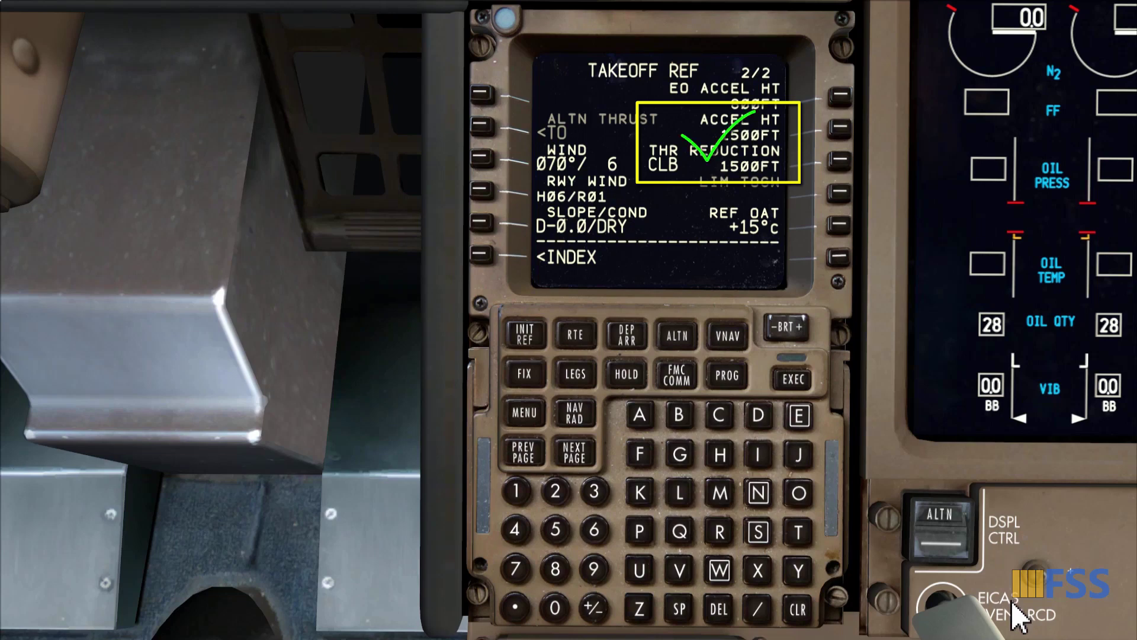
Step: Back on TAKEOFF REF page 1, accept V1 138, VR 138 and V2 152
left_click(526, 460)
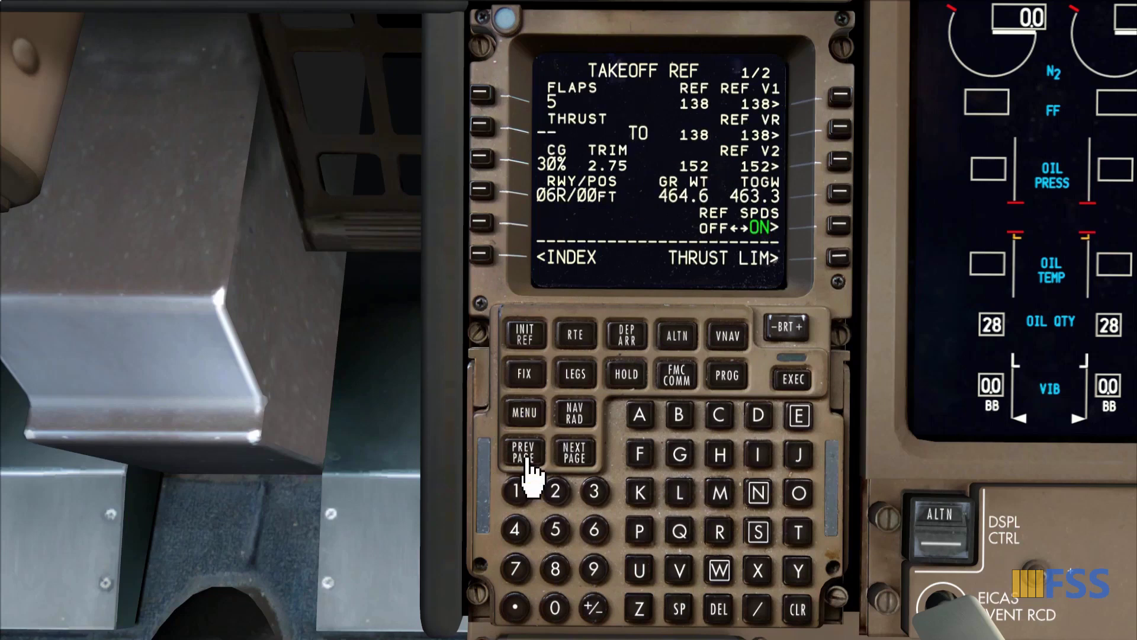
left_click(850, 104)
left_click(848, 133)
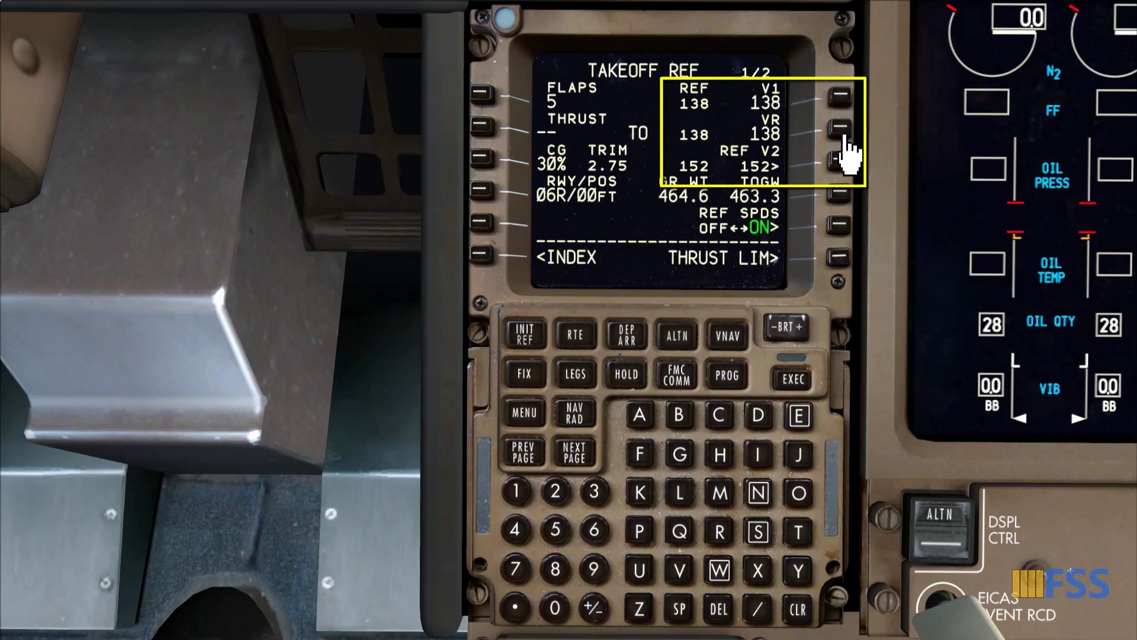
left_click(844, 169)
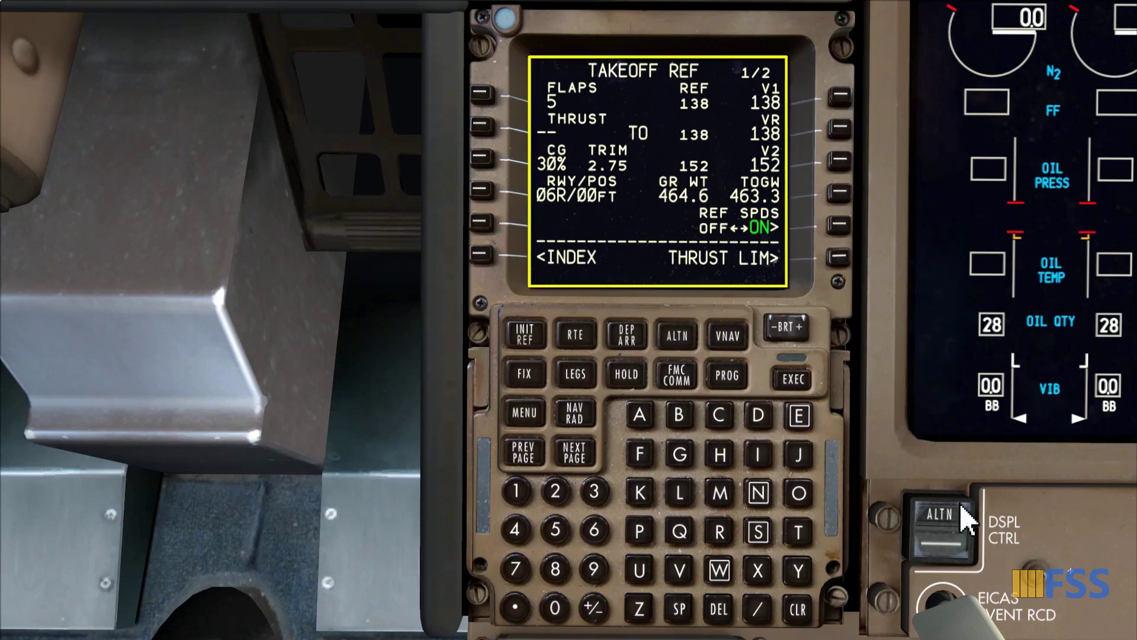